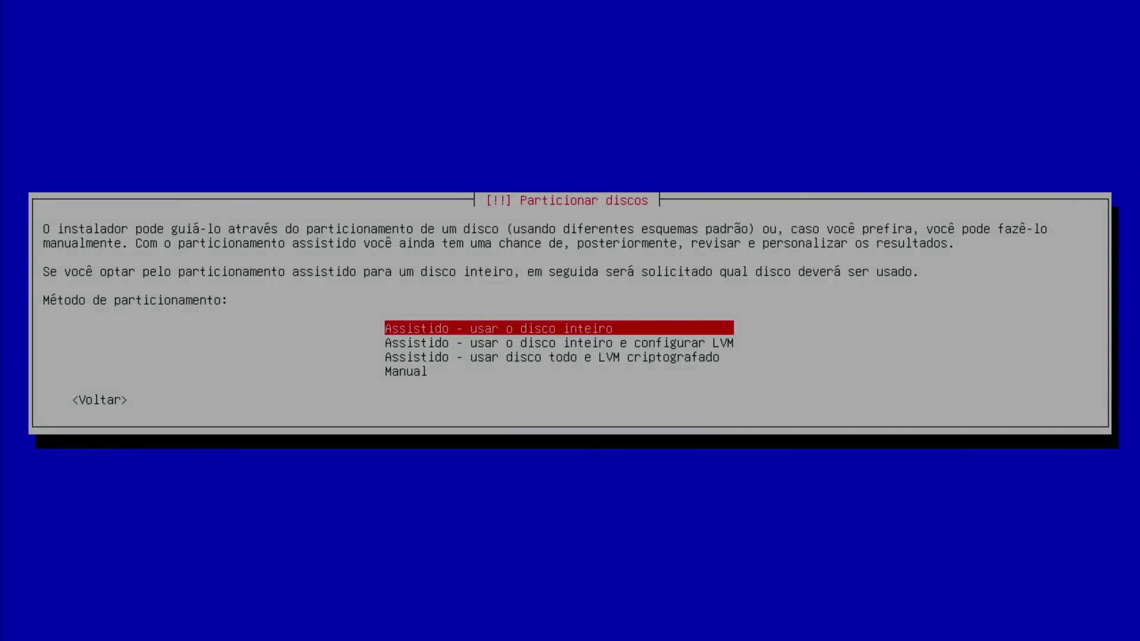
# Set up guided partitioning on the entire virtual disk 1 (vda), using the scheme with a separate /home partition.
pyautogui.press('Return')
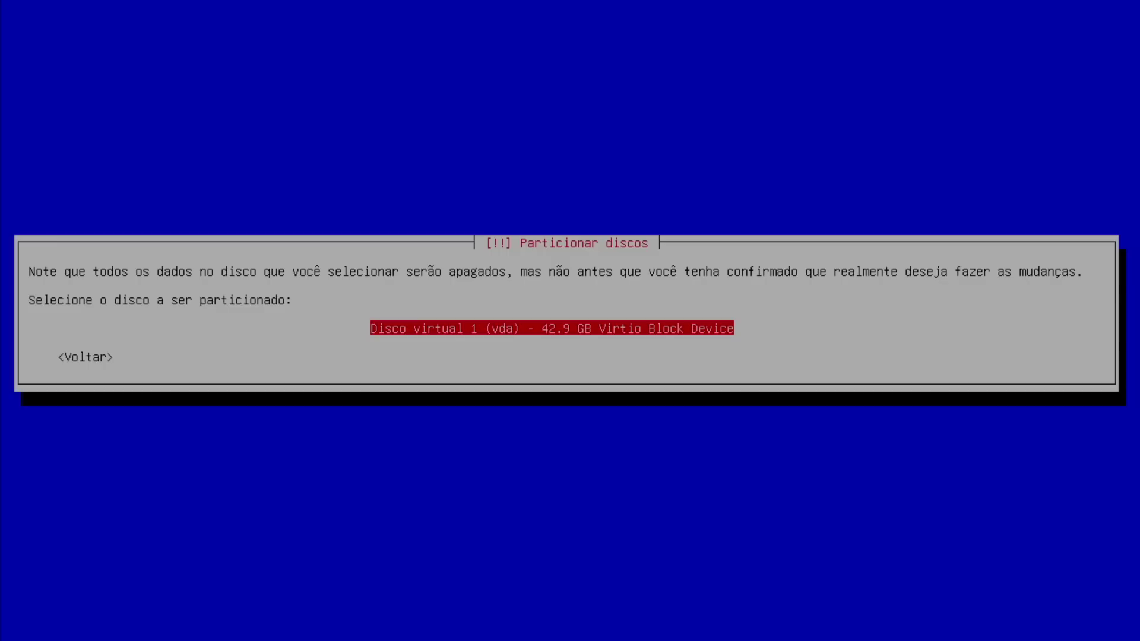
pyautogui.press('Return')
pyautogui.press('Down')
pyautogui.press('Up')
pyautogui.press('Down')
pyautogui.press('Return')
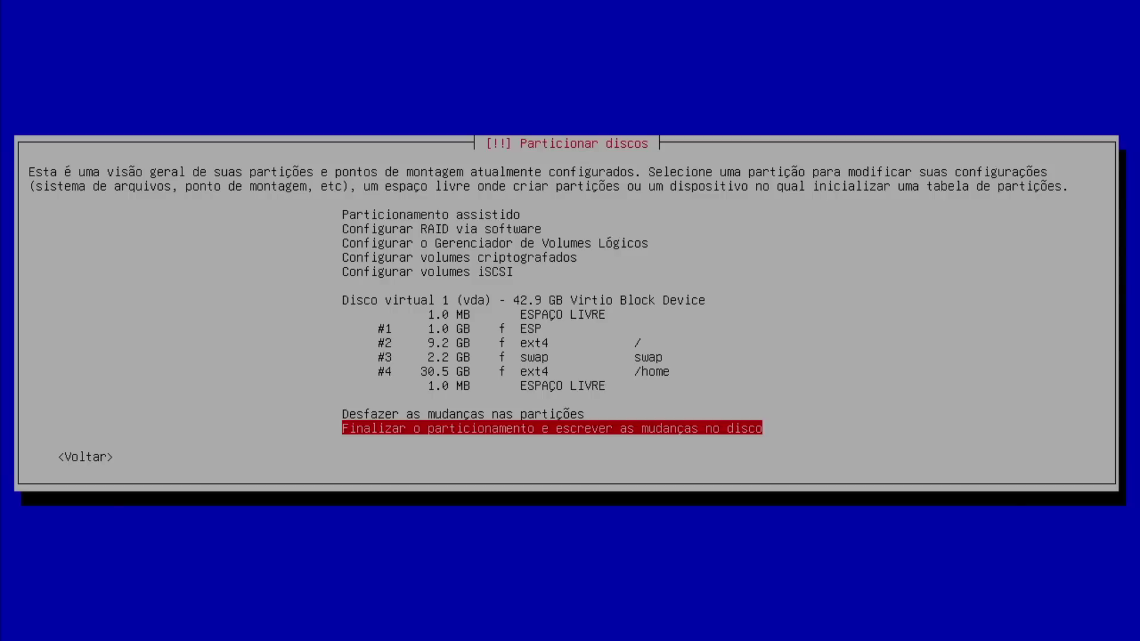
# Finish the partitioning and approve writing the changes to the disk.
pyautogui.press('Return')
pyautogui.press('Left')
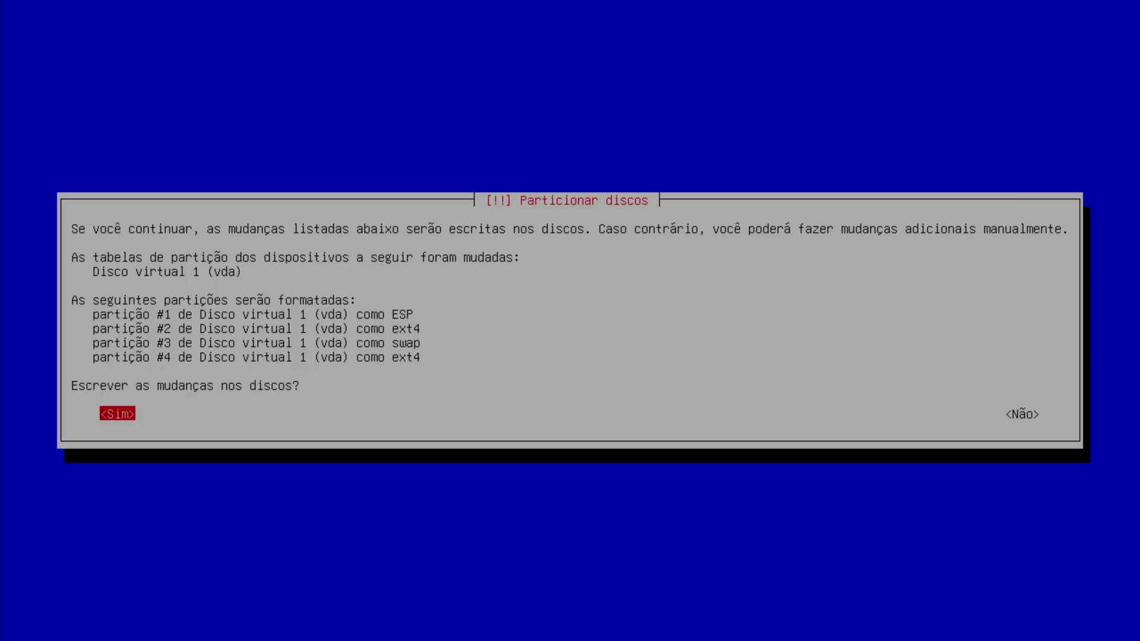
pyautogui.press('Return')
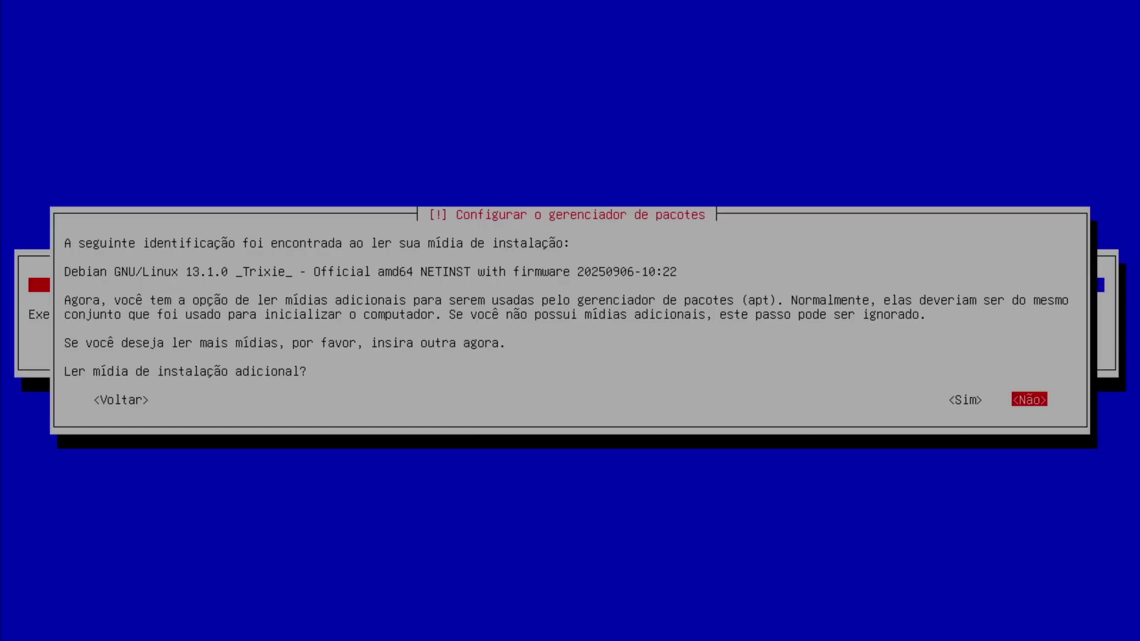
# Decline reading additional installation media and choose the package mirror deb.debian.org under the country Brasil.
pyautogui.press('Return')
pyautogui.press('Down')
pyautogui.press('Up')
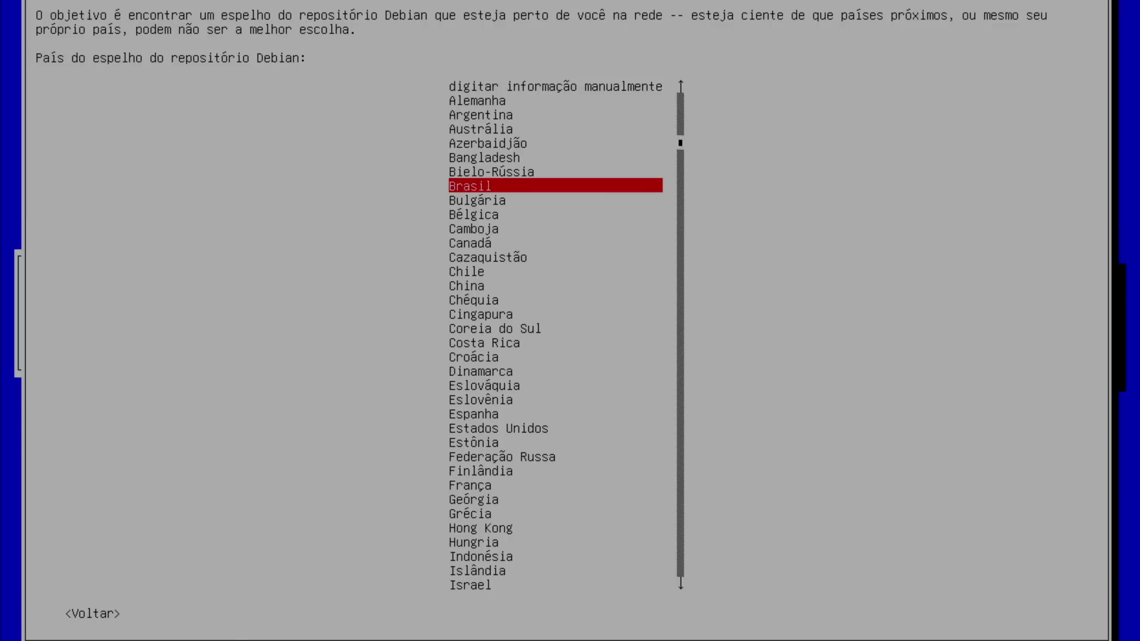
pyautogui.press('Return')
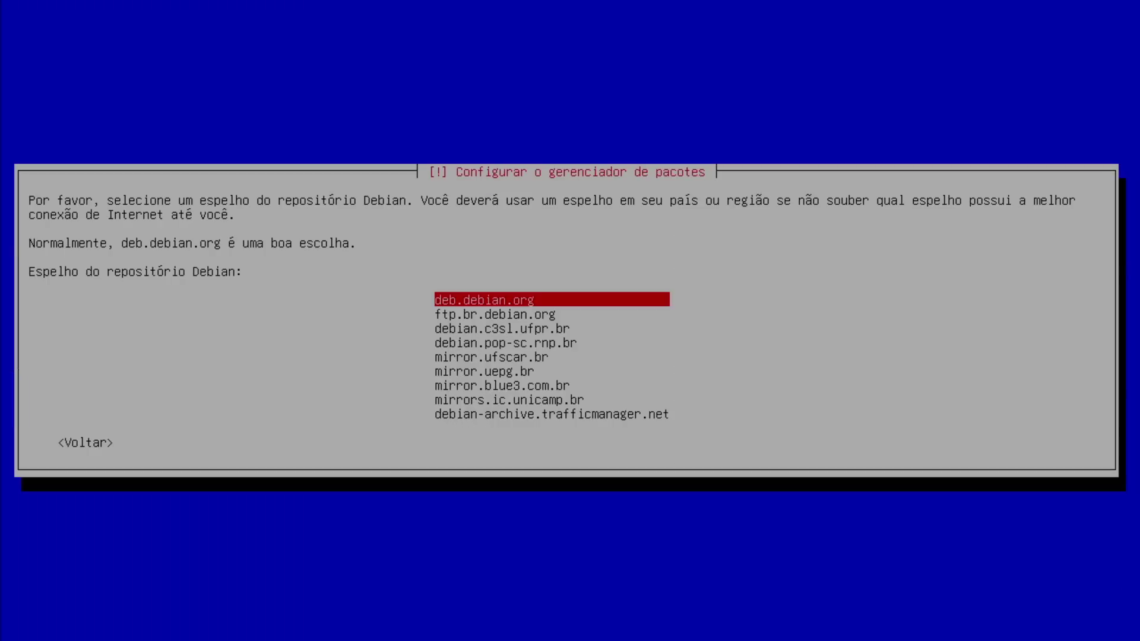
pyautogui.press('Return')
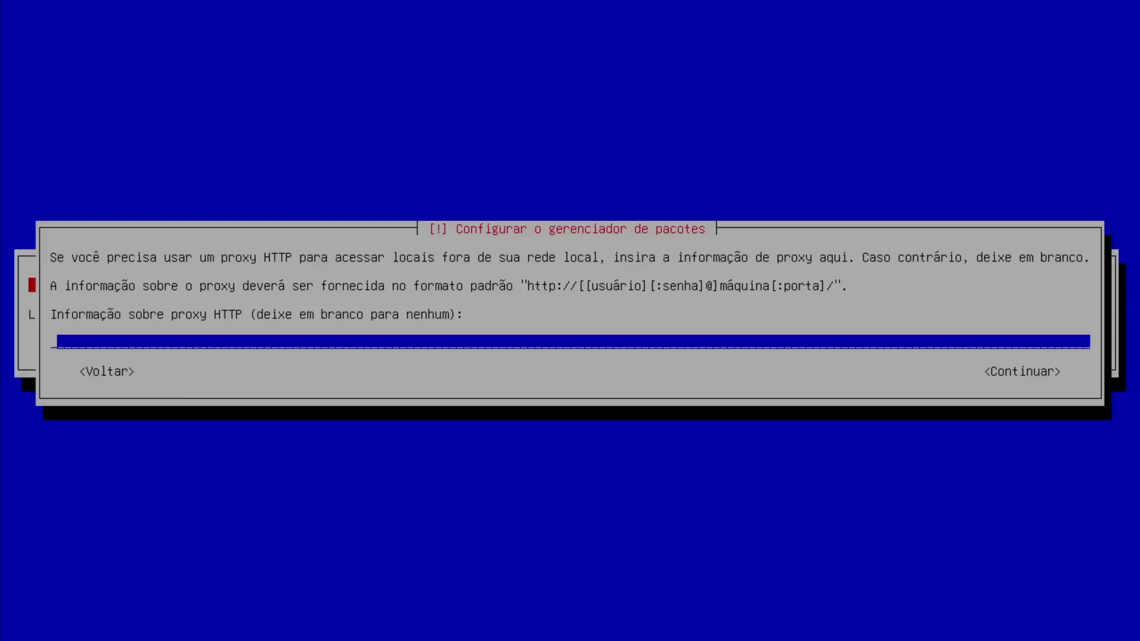
# Leave the HTTP proxy information blank and decline participation in the package popularity contest.
pyautogui.press('Tab')
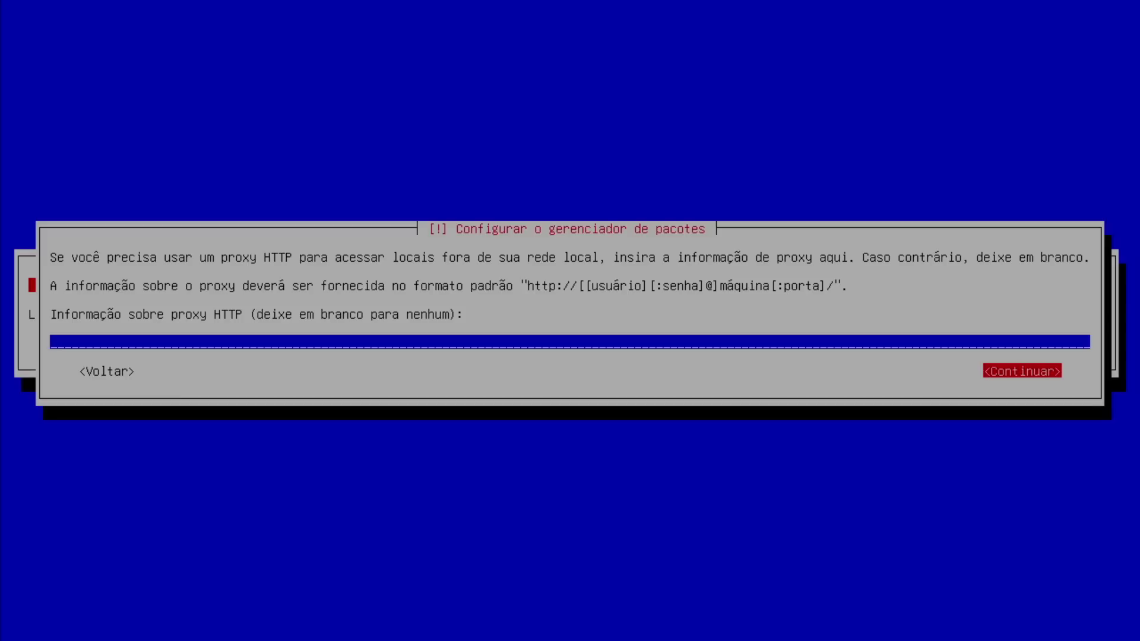
pyautogui.press('Return')
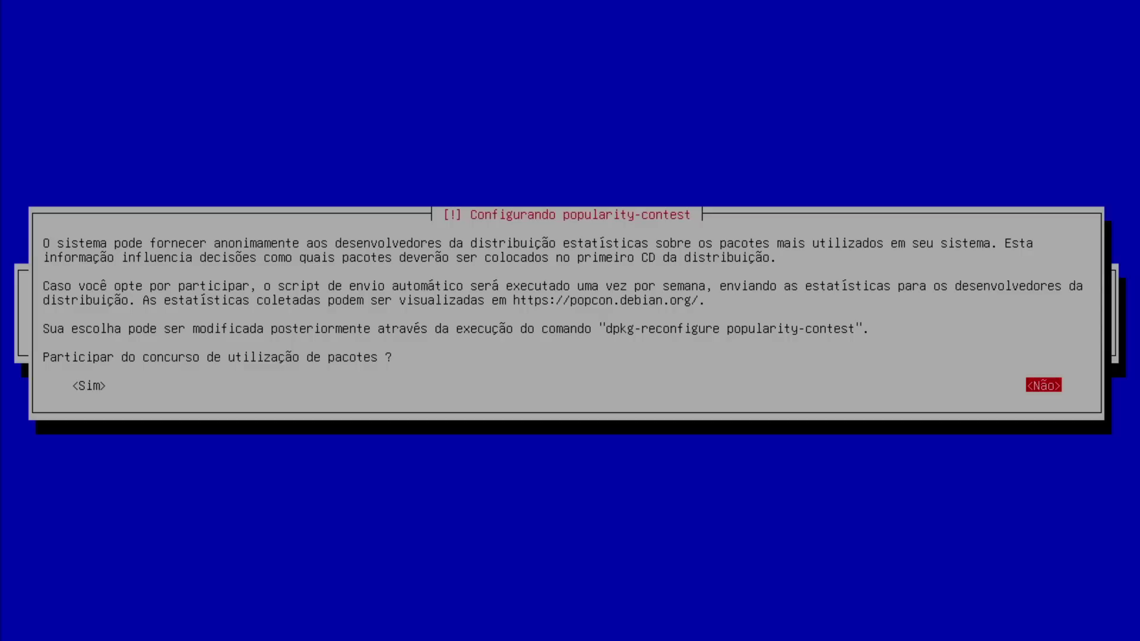
pyautogui.press('Return')
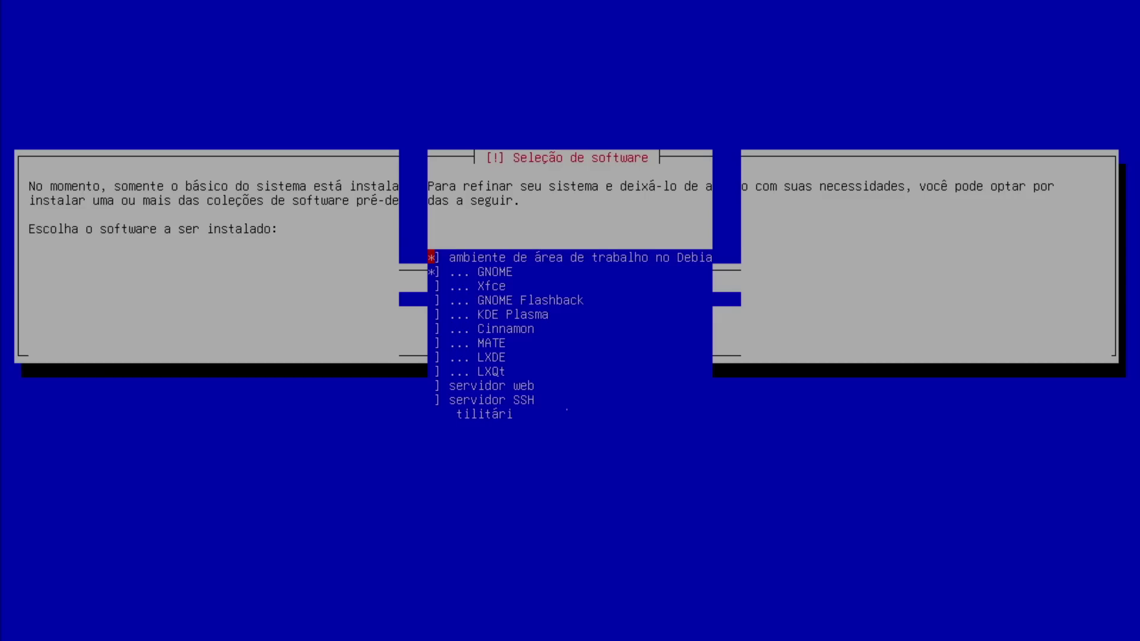
# Look through the software collections and continue with the Debian desktop environment, GNOME and standard system utilities.
pyautogui.press('Down')
pyautogui.press('Down')
pyautogui.press('Down')
pyautogui.press('Down')
pyautogui.press('Down')
pyautogui.press('Down')
pyautogui.press('Down')
pyautogui.press('Down')
pyautogui.press('Down')
pyautogui.press('Down')
pyautogui.press('Down')
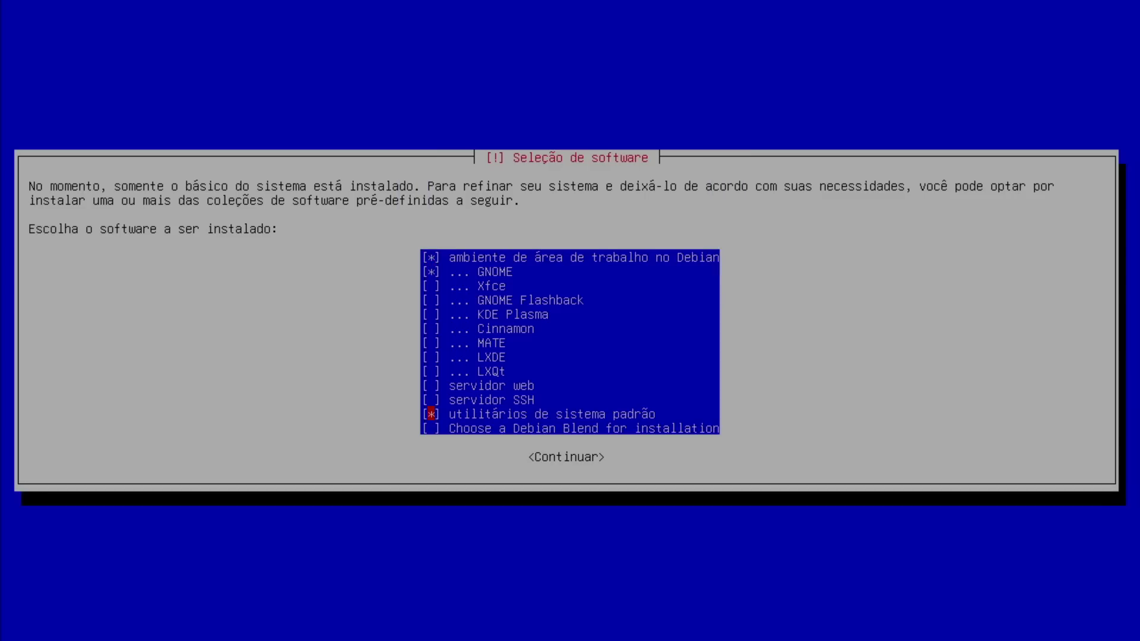
pyautogui.press('Up')
pyautogui.press('Up')
pyautogui.press('Up')
pyautogui.press('Up')
pyautogui.press('Up')
pyautogui.press('Up')
pyautogui.press('Up')
pyautogui.press('Up')
pyautogui.press('Up')
pyautogui.press('Up')
pyautogui.press('Up')
pyautogui.press('Down')
pyautogui.press('Down')
pyautogui.press('Down')
pyautogui.press('Up')
pyautogui.press('Up')
pyautogui.press('Up')
pyautogui.press('Down')
pyautogui.press('Down')
pyautogui.press('Down')
pyautogui.press('Down')
pyautogui.press('Down')
pyautogui.press('Down')
pyautogui.press('Up')
pyautogui.press('Up')
pyautogui.press('Up')
pyautogui.press('Up')
pyautogui.press('Down')
pyautogui.press('Down')
pyautogui.press('Down')
pyautogui.press('Down')
pyautogui.press('Down')
pyautogui.press('Down')
pyautogui.press('Down')
pyautogui.press('Down')
pyautogui.press('Down')
pyautogui.press('Up')
pyautogui.press('Up')
pyautogui.press('Up')
pyautogui.press('Up')
pyautogui.press('Up')
pyautogui.press('Down')
pyautogui.press('Down')
pyautogui.press('Down')
pyautogui.press('Down')
pyautogui.press('Down')
pyautogui.press('Up')
pyautogui.press('Return')
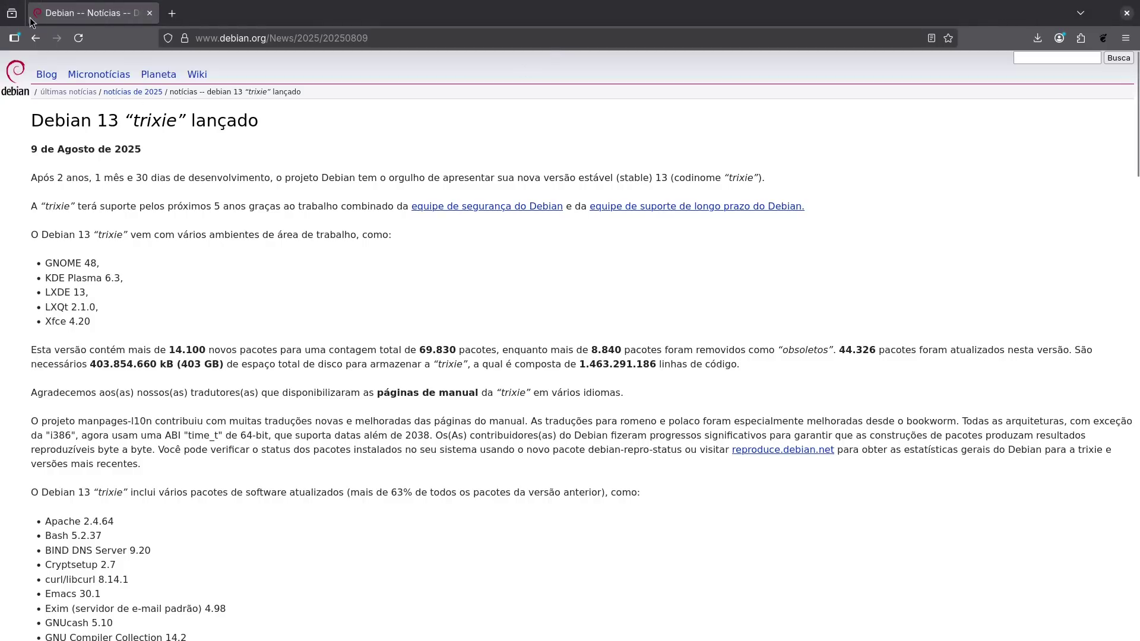
# Switch to the browser, go back from the Debian 13 news to the home page, and view the live images on the download page.
pyautogui.click(35, 37)
pyautogui.click(36, 38)
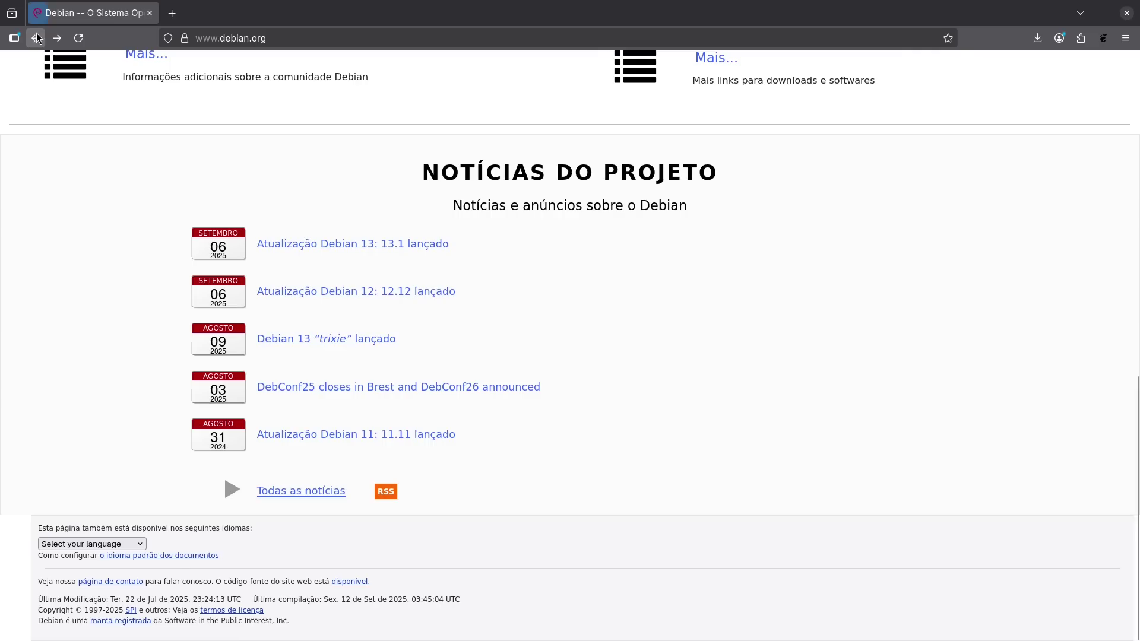
pyautogui.scroll(15, 835, 205)
pyautogui.scroll(-1, 843, 404)
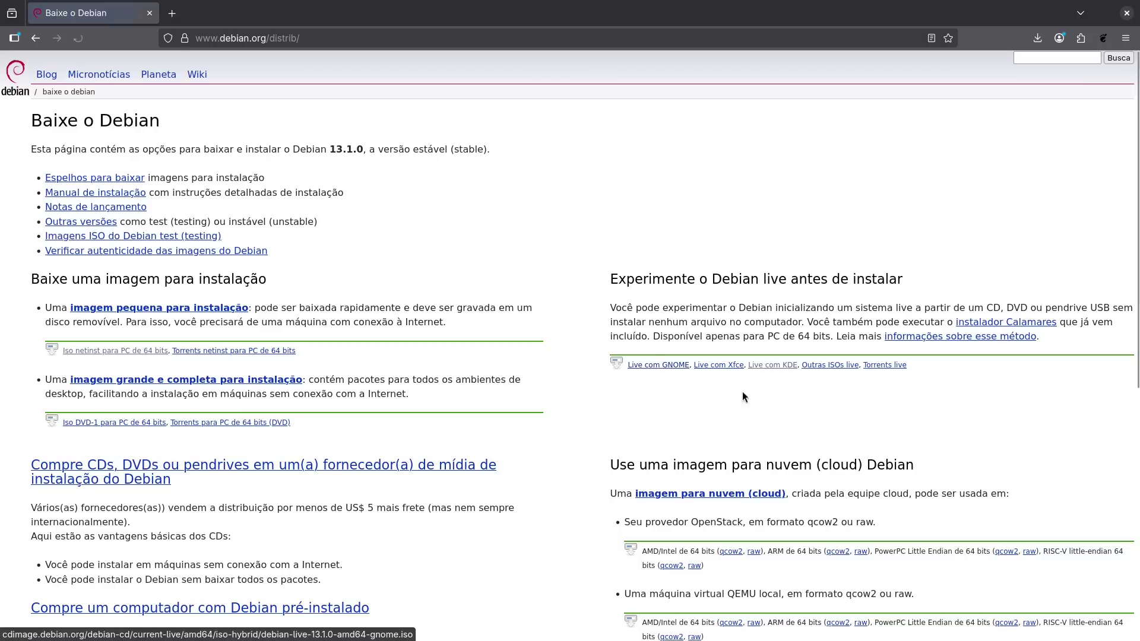
pyautogui.scroll(-1, 768, 378)
pyautogui.moveTo(607, 213); pyautogui.dragTo(931, 205)
pyautogui.click(910, 206)
pyautogui.click(882, 216)
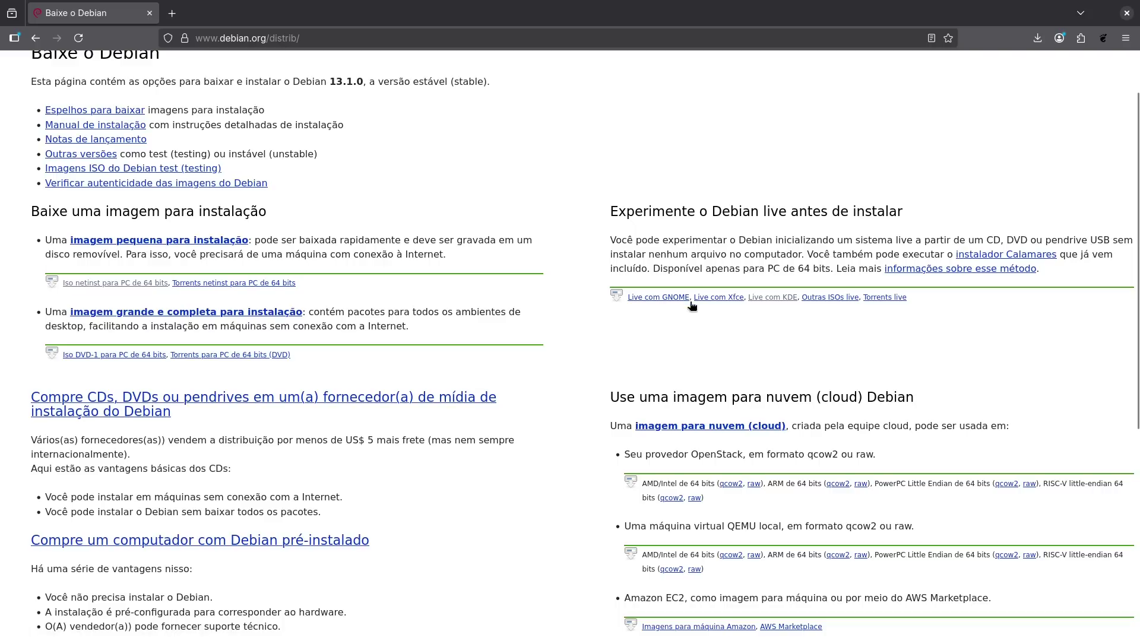
# Open the directory of other live ISOs in a separate tab and bring it into view.
pyautogui.middleClick(834, 298)
pyautogui.click(225, 13)
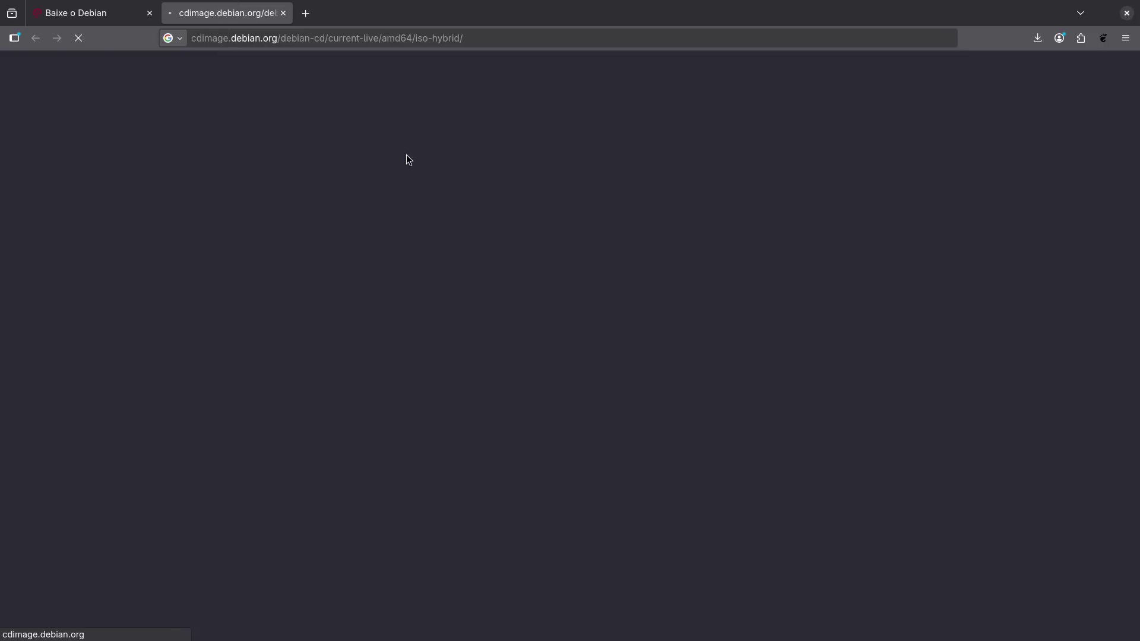
pyautogui.click(135, 14)
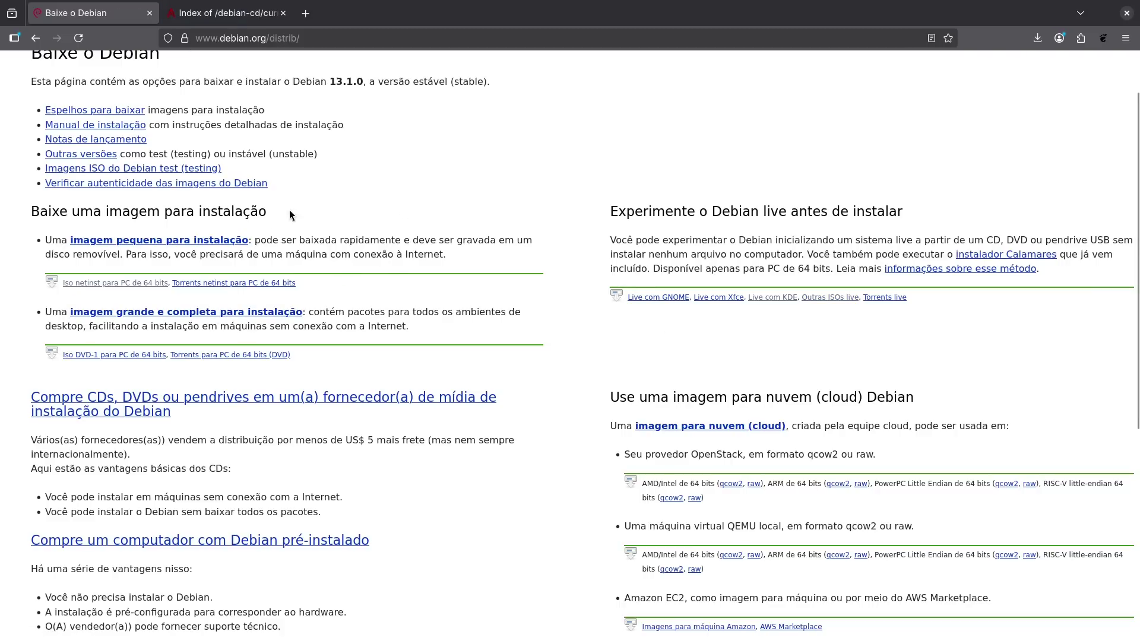
pyautogui.click(218, 6)
# Examine the live ISO directory for the desktop environments offered, and return to the Debian download page.
pyautogui.scroll(-10, 394, 287)
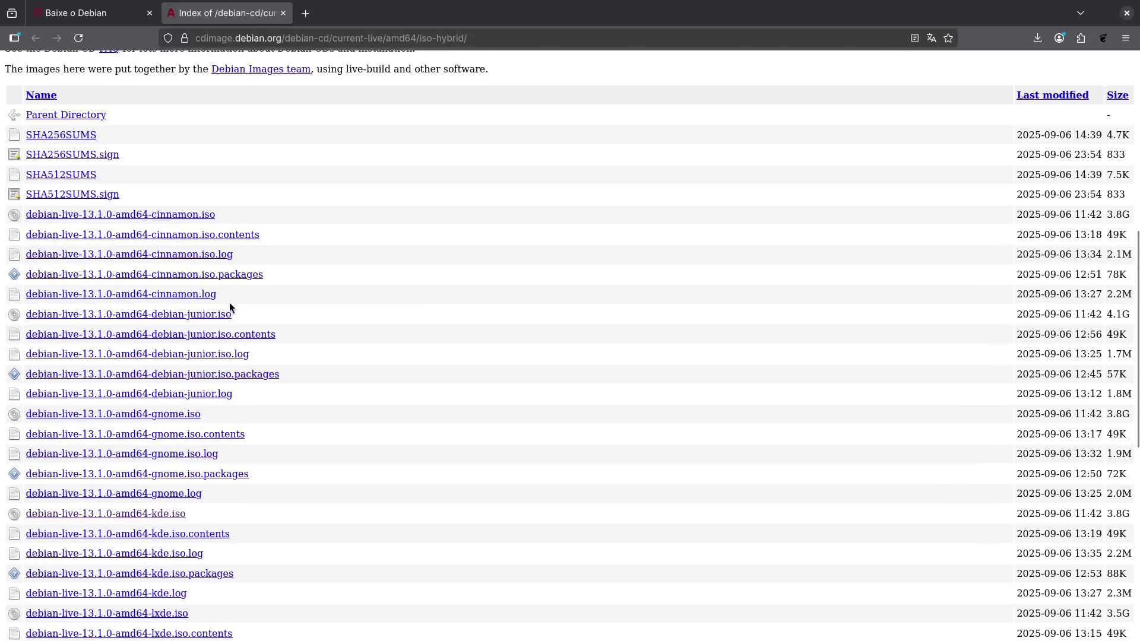
pyautogui.scroll(-1, 321, 234)
pyautogui.scroll(1, 322, 234)
pyautogui.scroll(-2, 321, 233)
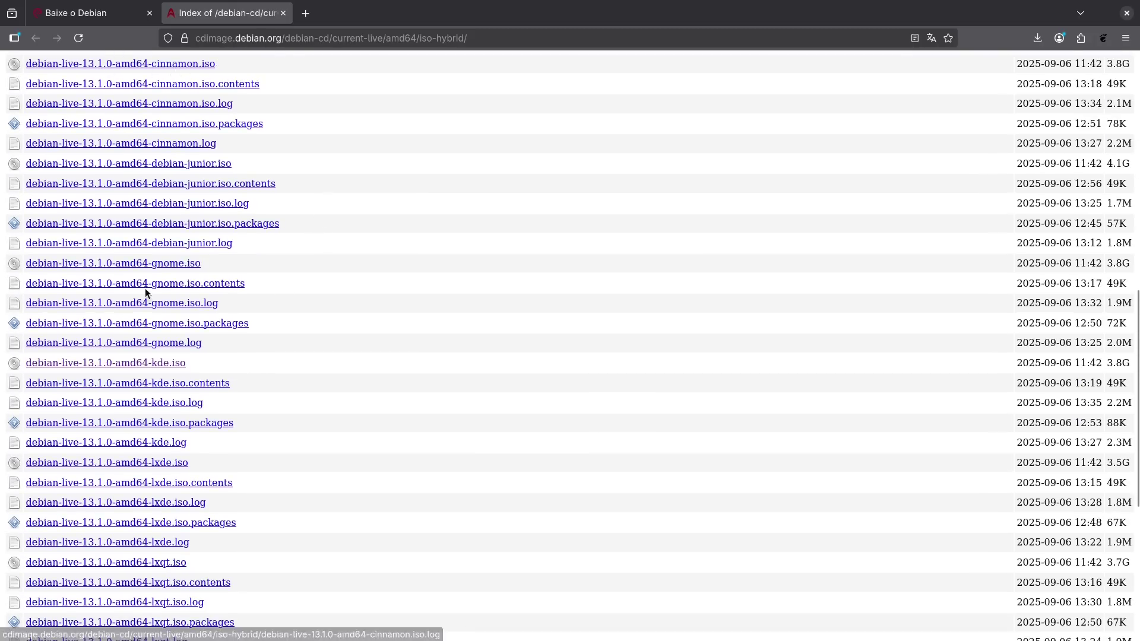
pyautogui.scroll(-3, 160, 285)
pyautogui.scroll(-5, 172, 237)
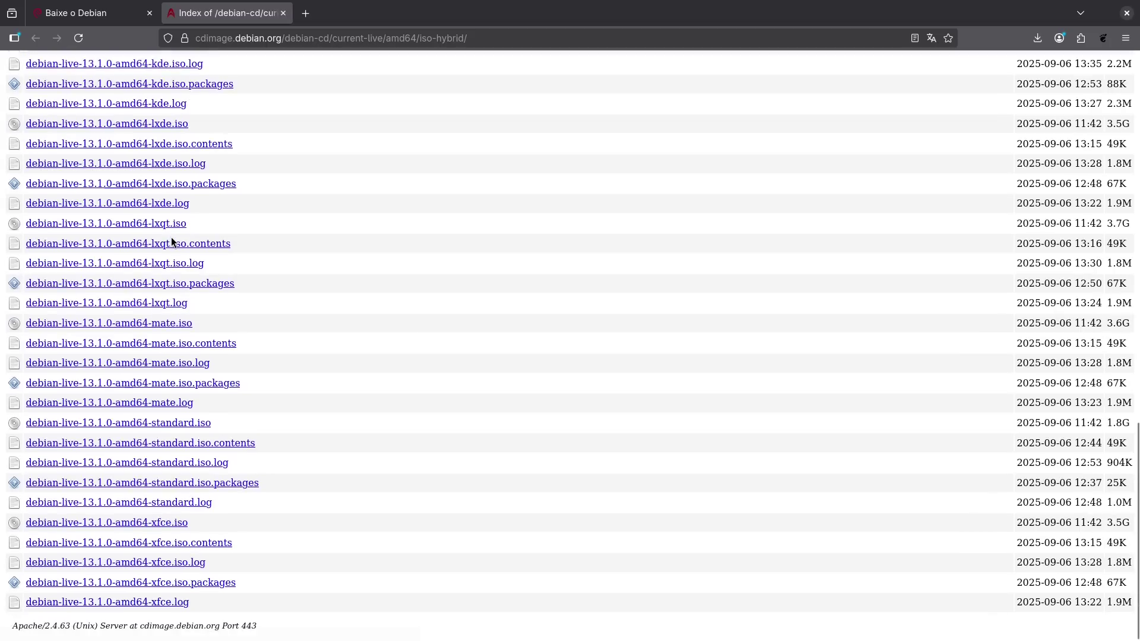
pyautogui.scroll(6, 180, 463)
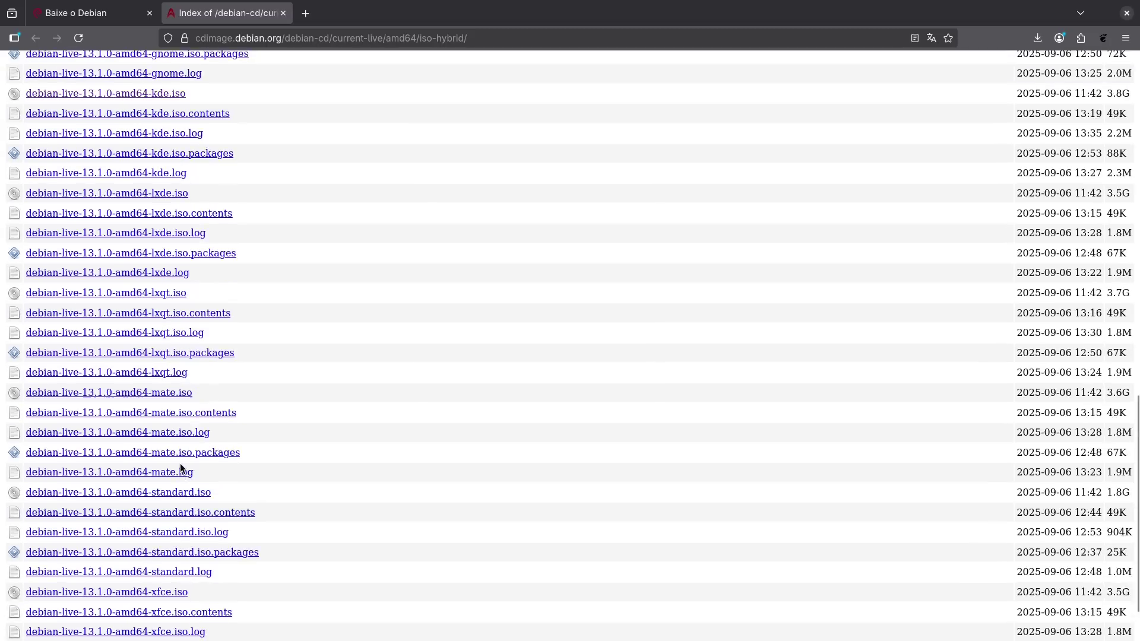
pyautogui.scroll(6, 180, 465)
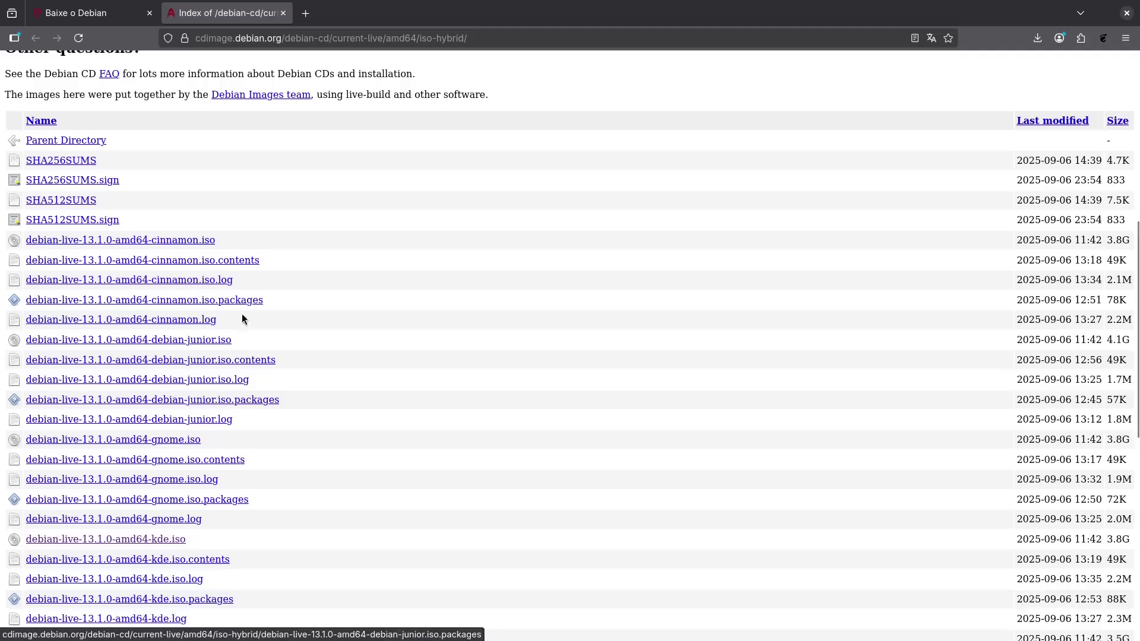
pyautogui.scroll(-2, 247, 316)
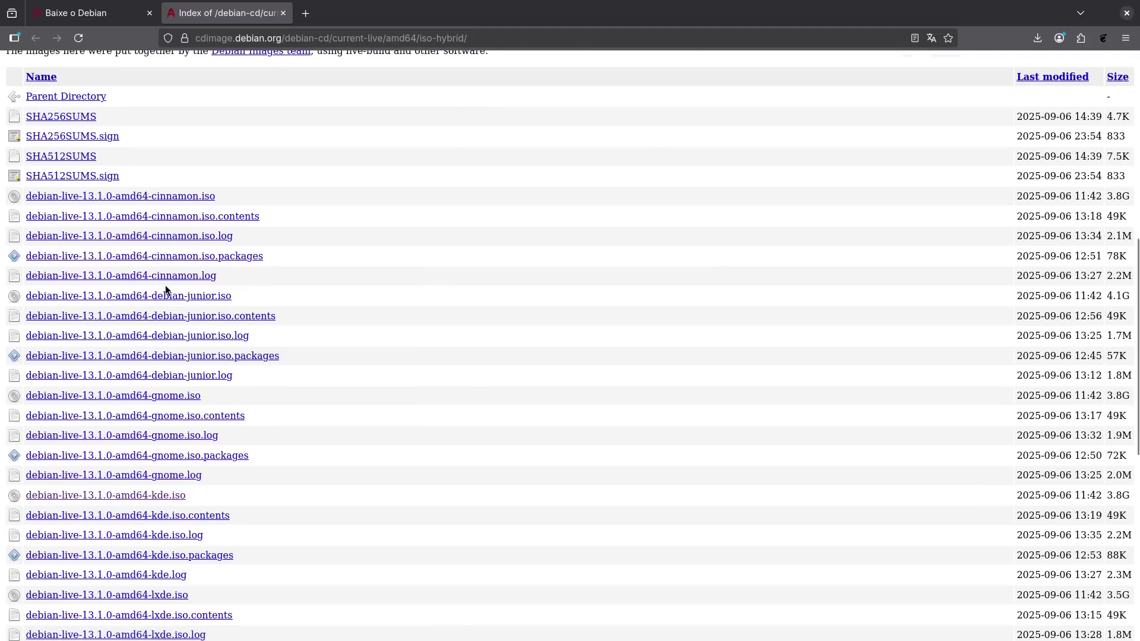
pyautogui.scroll(-6, 165, 289)
pyautogui.scroll(14, 255, 300)
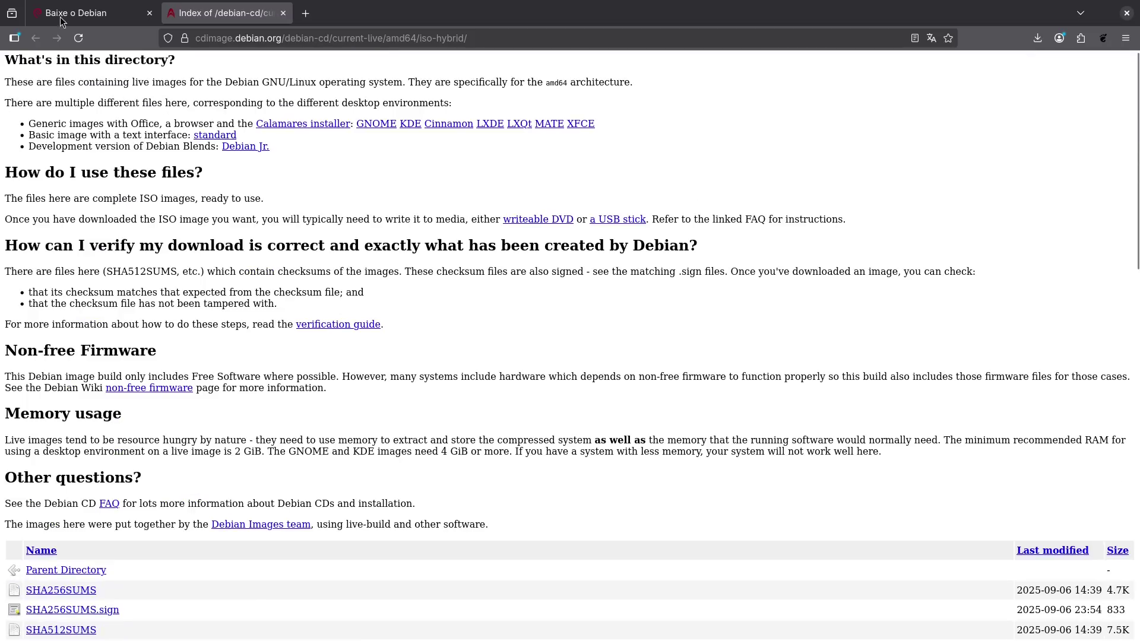
pyautogui.click(68, 9)
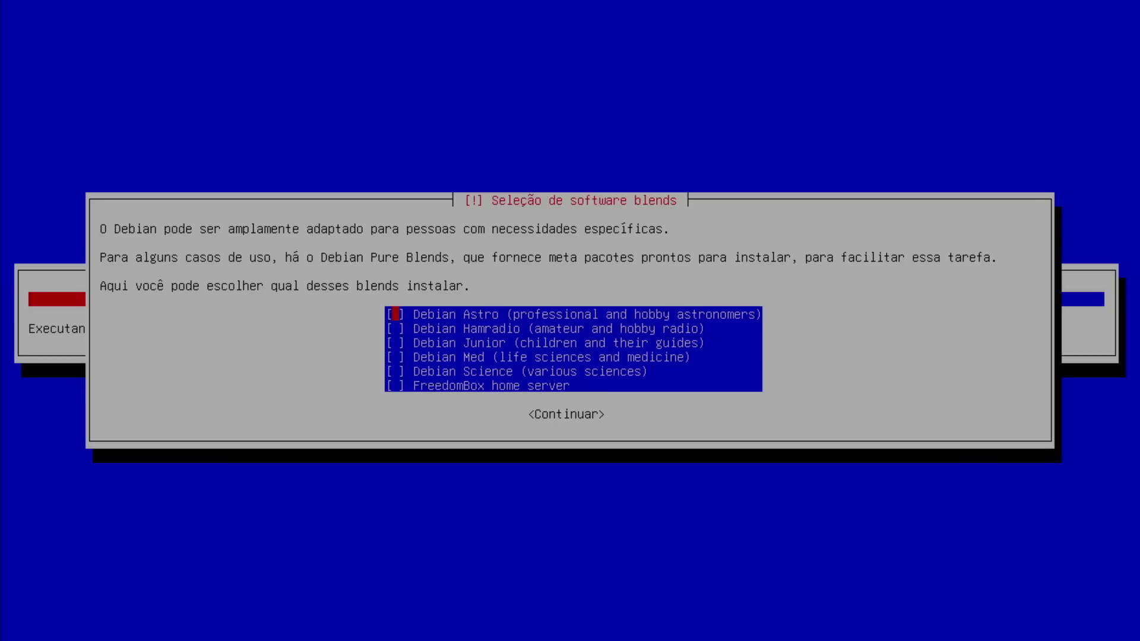
# Examine the Debian Pure Blends offered in the installer, from Debian Astro to FreedomBox home server.
pyautogui.press('Down')
pyautogui.press('Up')
pyautogui.press('Down')
pyautogui.press('Down')
pyautogui.press('Up')
pyautogui.press('Down')
pyautogui.press('Down')
pyautogui.press('Up')
pyautogui.press('Down')
pyautogui.press('Up')
pyautogui.press('Down')
pyautogui.press('Down')
pyautogui.press('Down')
pyautogui.press('Up')
pyautogui.press('Down')
# Leave every Debian blend unselected and continue the installation.
pyautogui.press('space')
pyautogui.press('Up')
pyautogui.press('Up')
pyautogui.press('Up')
pyautogui.press('Up')
pyautogui.press('Down')
pyautogui.press('Down')
pyautogui.press('Up')
pyautogui.press('Up')
pyautogui.press('Up')
pyautogui.press('Down')
pyautogui.press('Down')
pyautogui.press('Down')
pyautogui.press('Down')
pyautogui.press('space')
pyautogui.press('Down')
pyautogui.press('Up')
pyautogui.press('Down')
pyautogui.press('Tab')
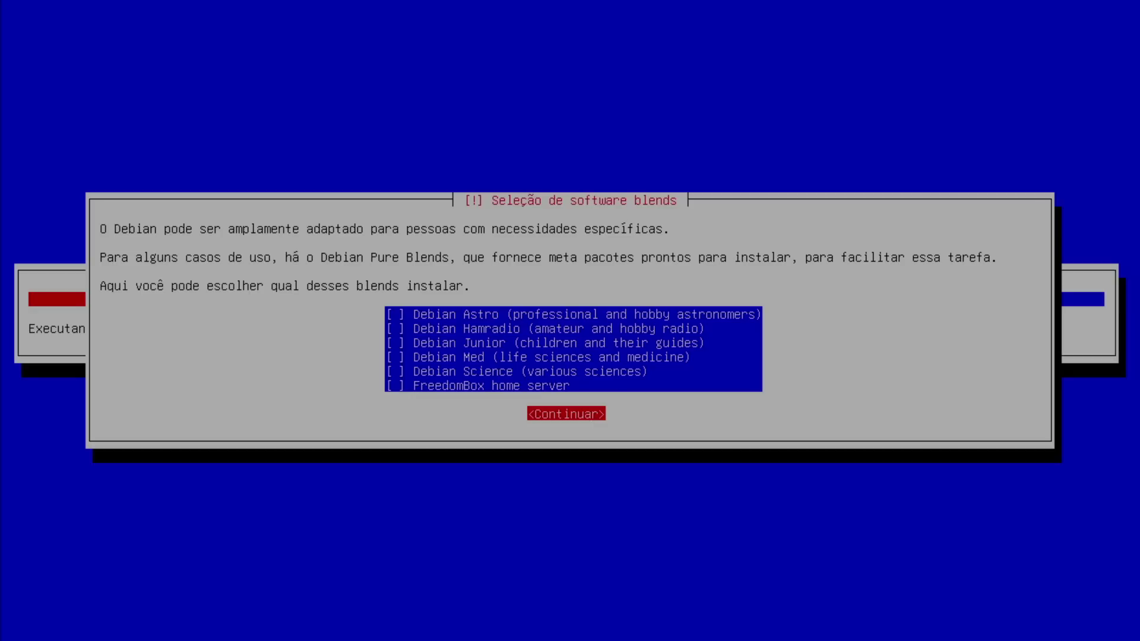
pyautogui.press('Return')
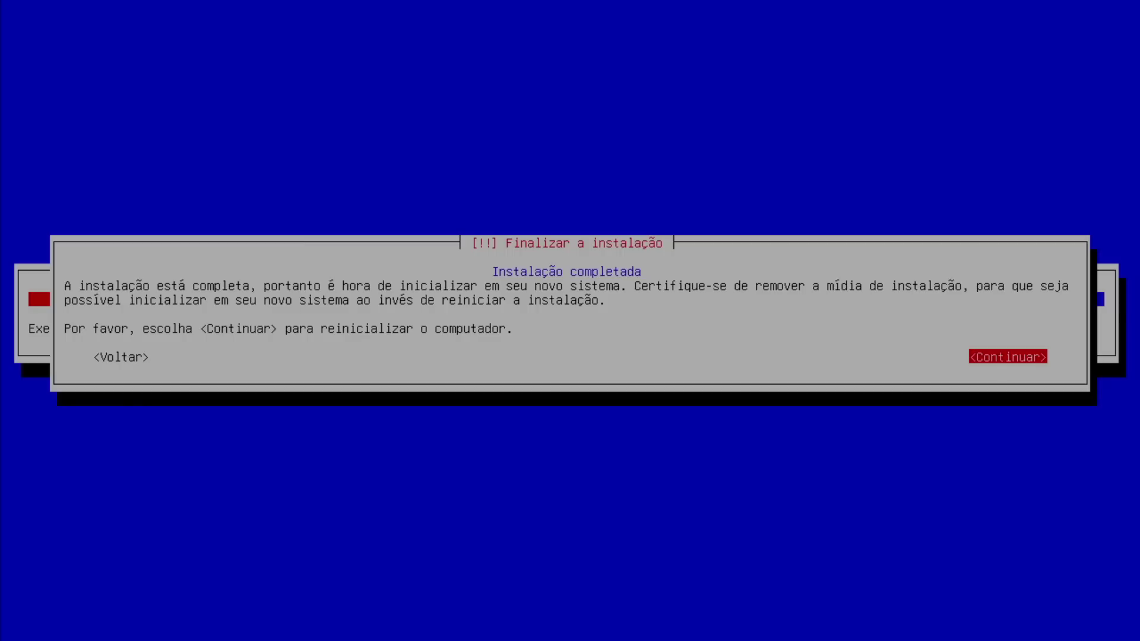
# Complete the installation by rebooting into the new system and select the user account on the login screen.
pyautogui.press('Tab')
pyautogui.press('Return')
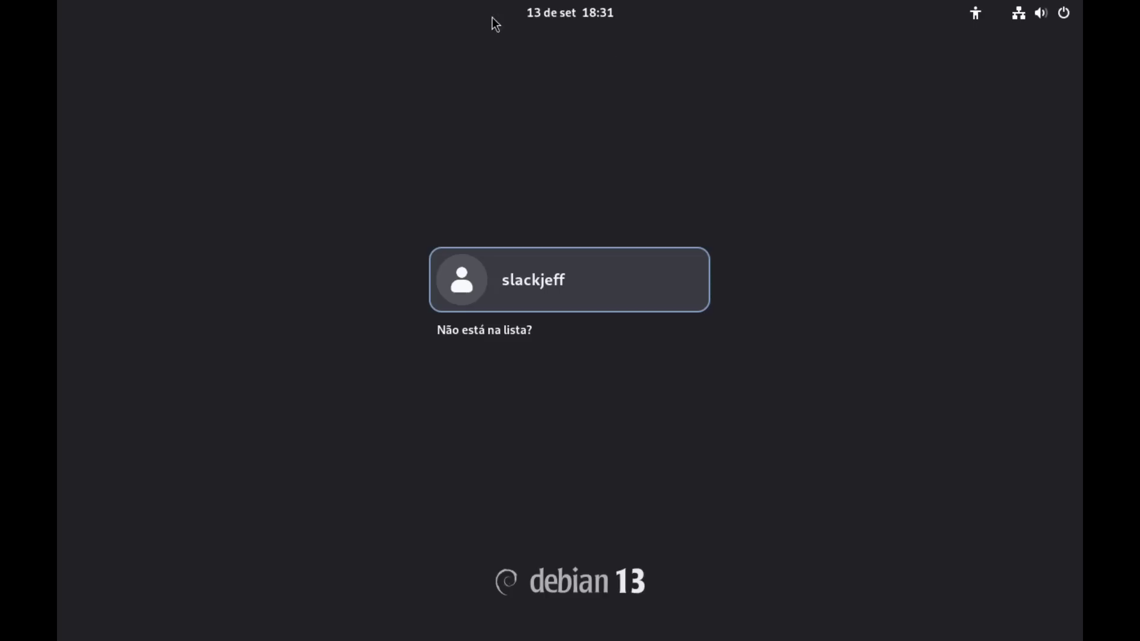
pyautogui.click(497, 273)
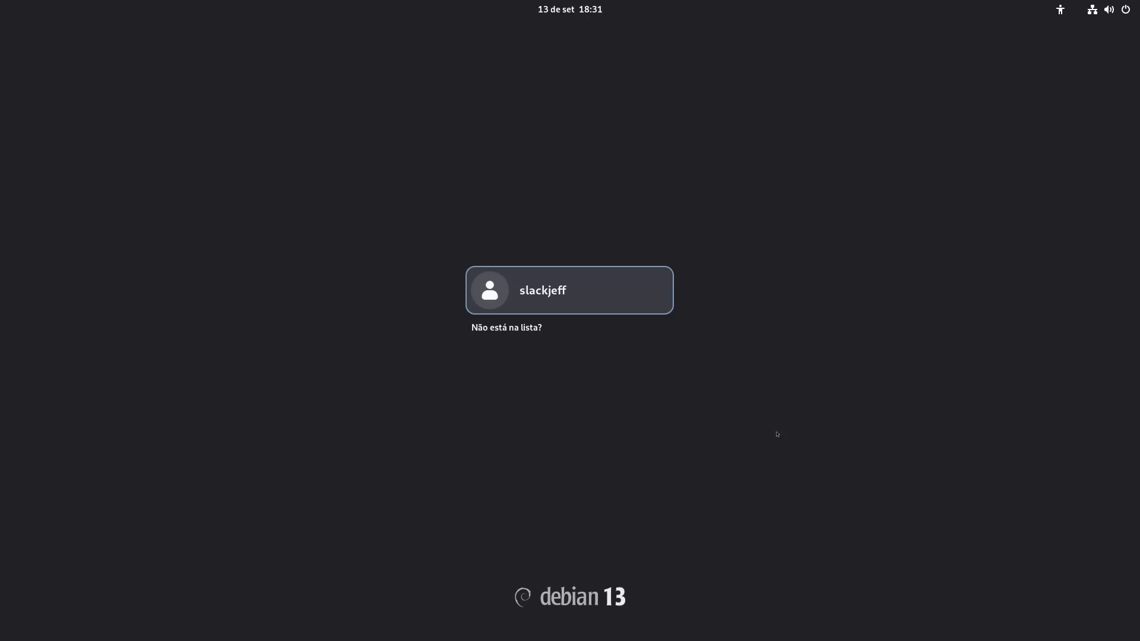
pyautogui.press('Return')
# Choose the GNOME sobre Xorg session for the login and recheck the session options.
pyautogui.click(1103, 606)
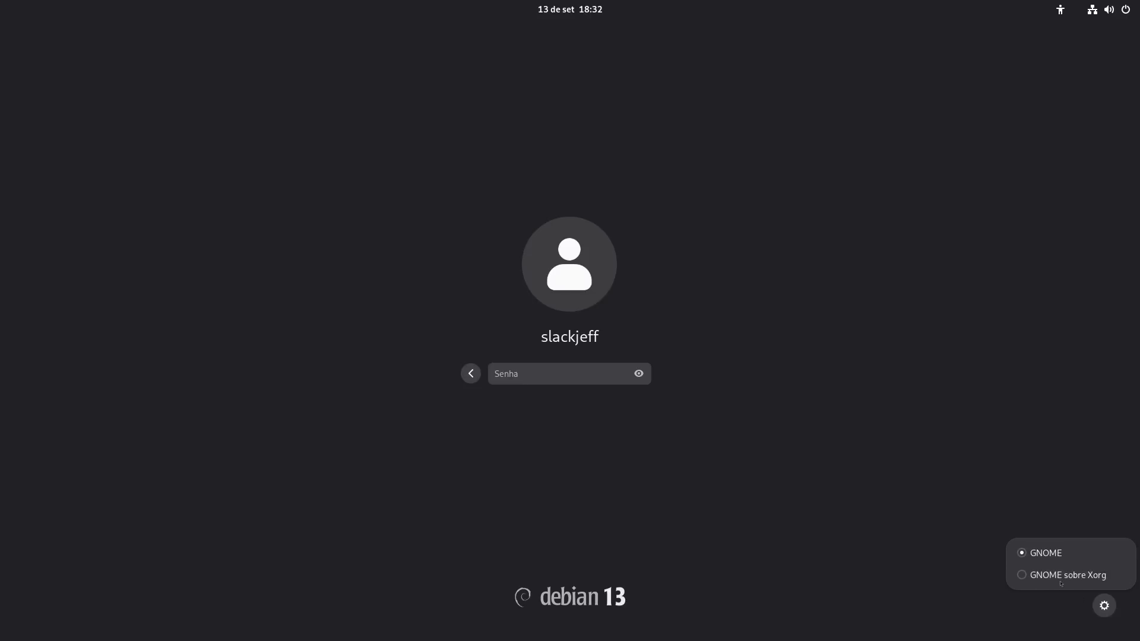
pyautogui.click(1082, 576)
pyautogui.click(1104, 606)
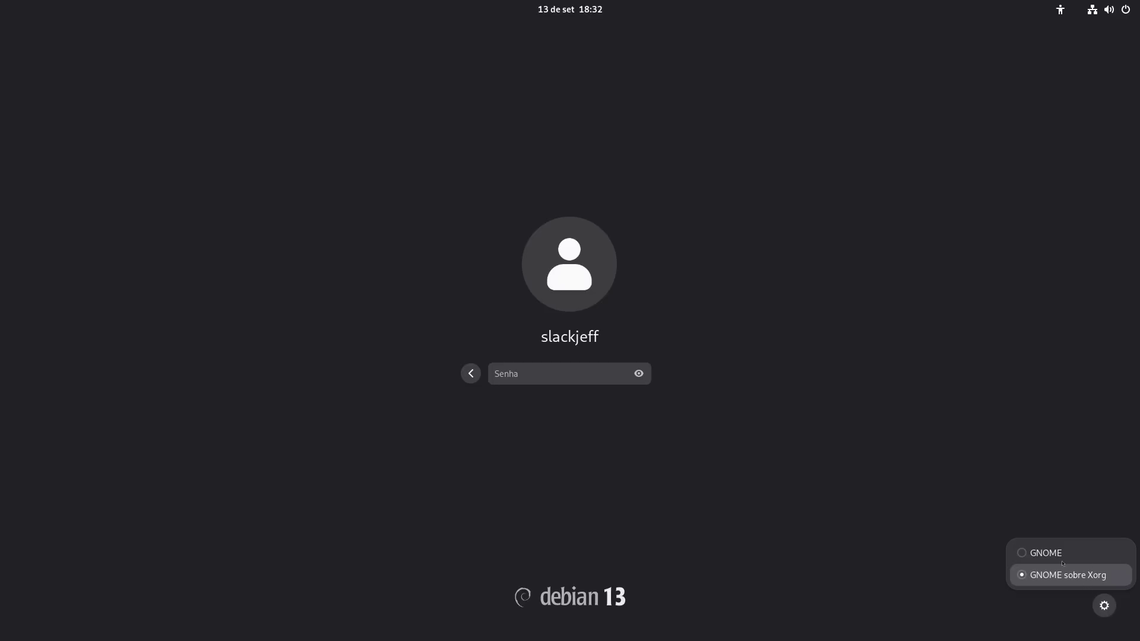
# Enter the account password and log in to the desktop.
pyautogui.click(510, 382)
pyautogui.write('•')
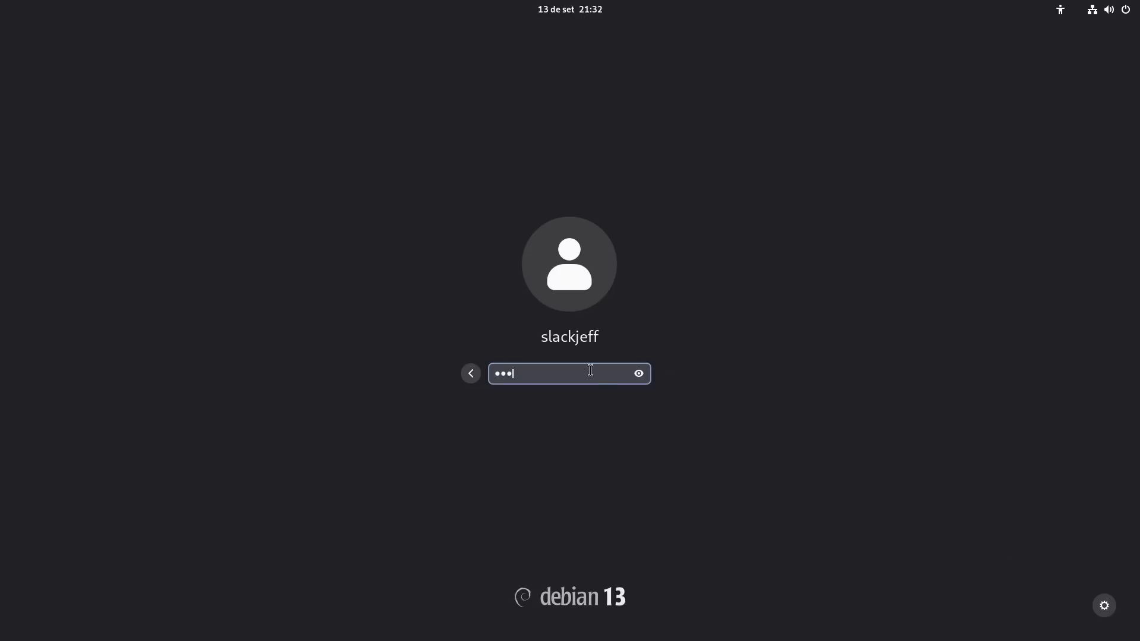
pyautogui.press('Return')
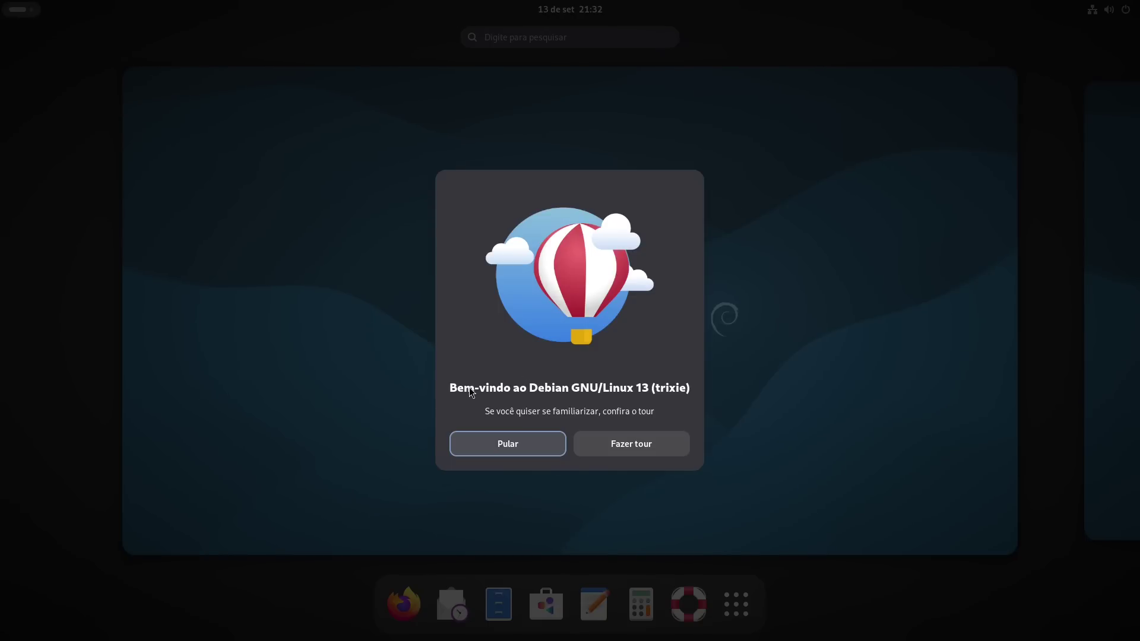
# Skip the welcome tour and leave the activities overview to show the empty desktop.
pyautogui.click(516, 452)
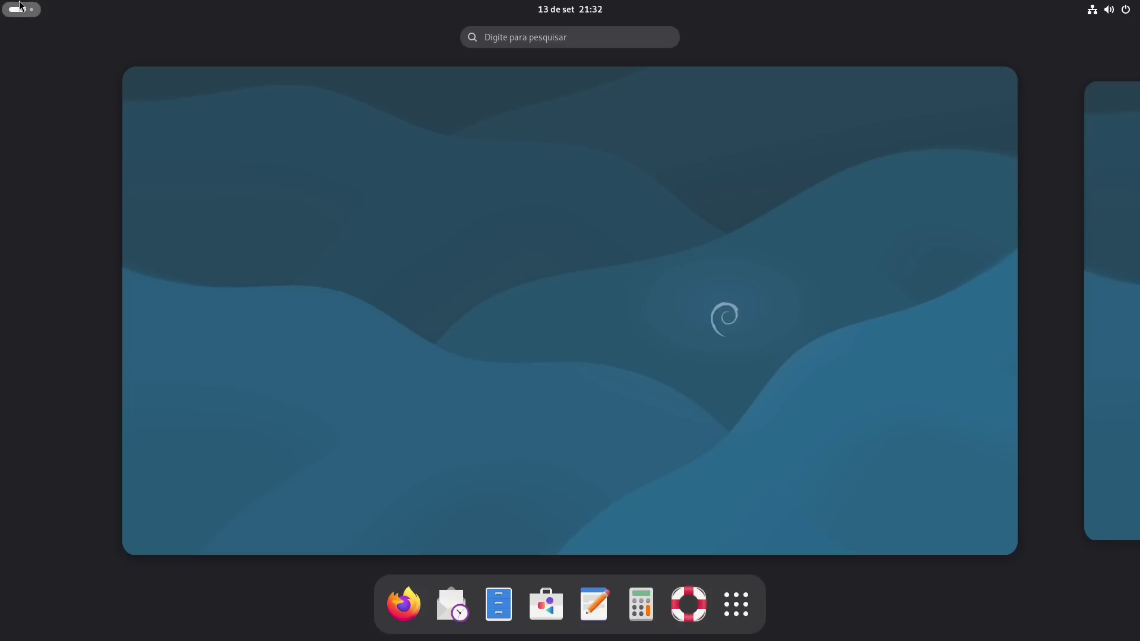
pyautogui.click(20, 3)
pyautogui.press('super')
pyautogui.press('super')
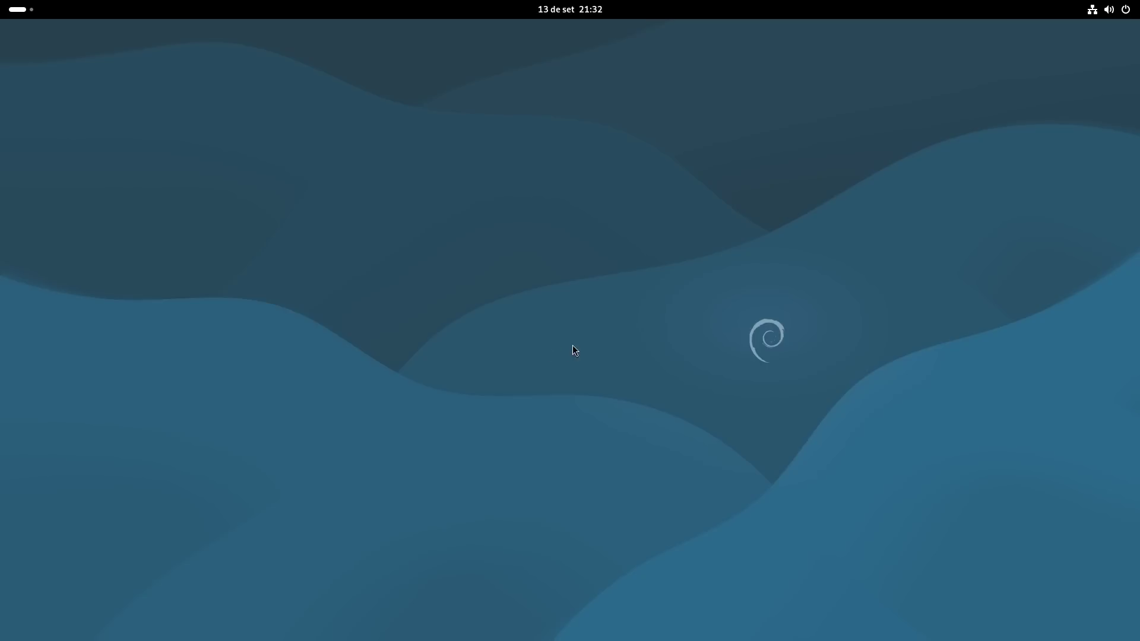
# Show all installed applications and look through the contents of the Utilitários and Sistema folders.
pyautogui.press('super')
pyautogui.press('super')
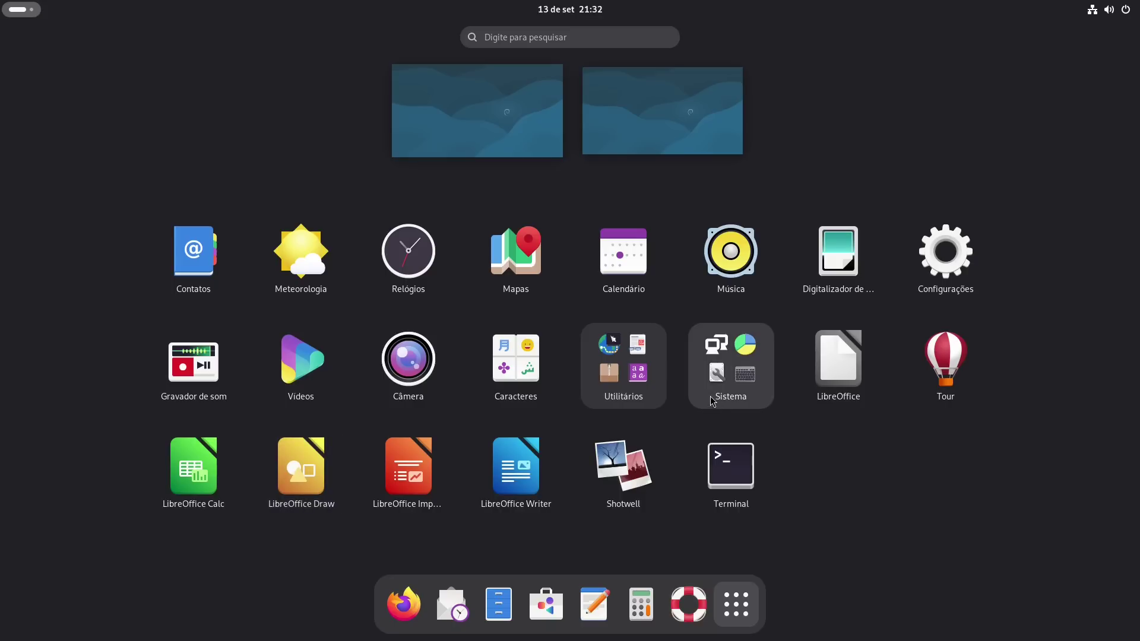
pyautogui.click(639, 387)
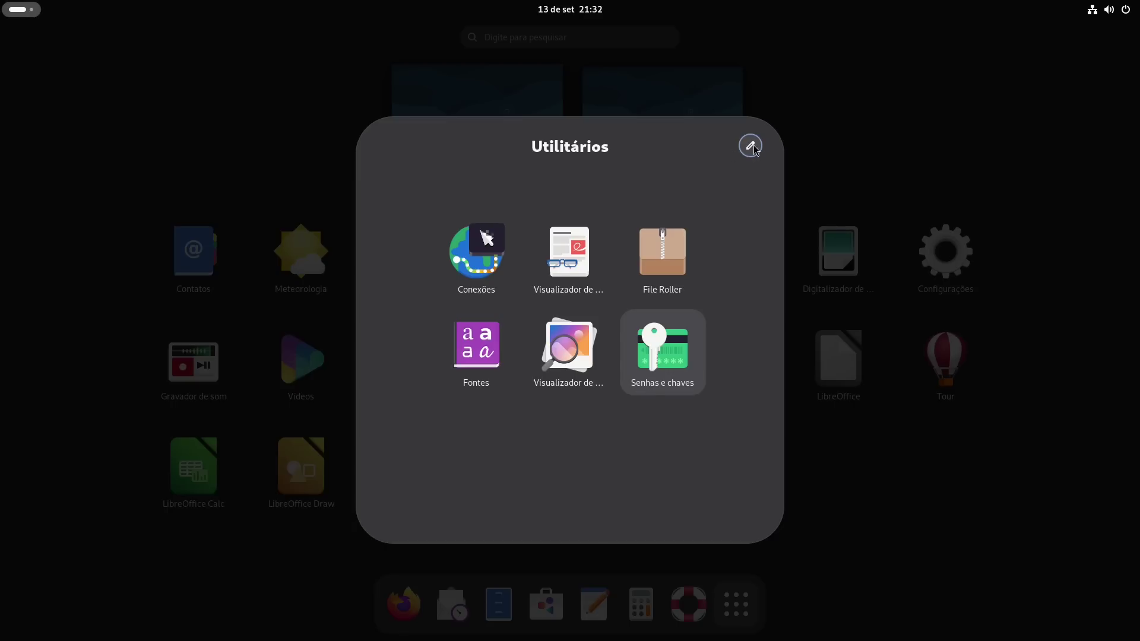
pyautogui.click(948, 518)
pyautogui.click(730, 350)
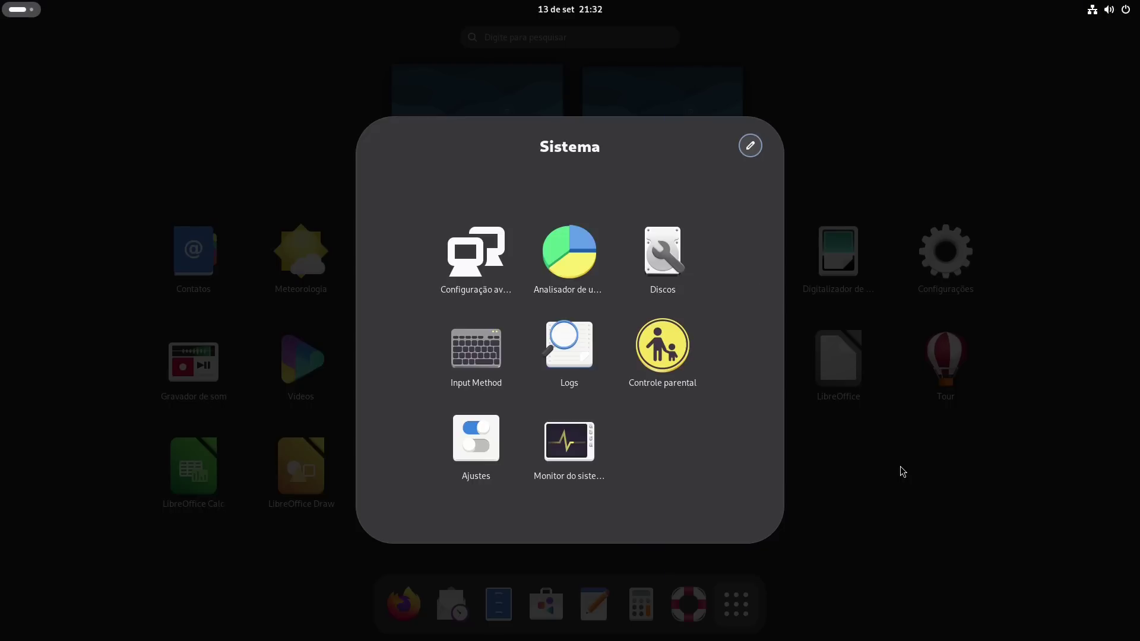
pyautogui.click(957, 413)
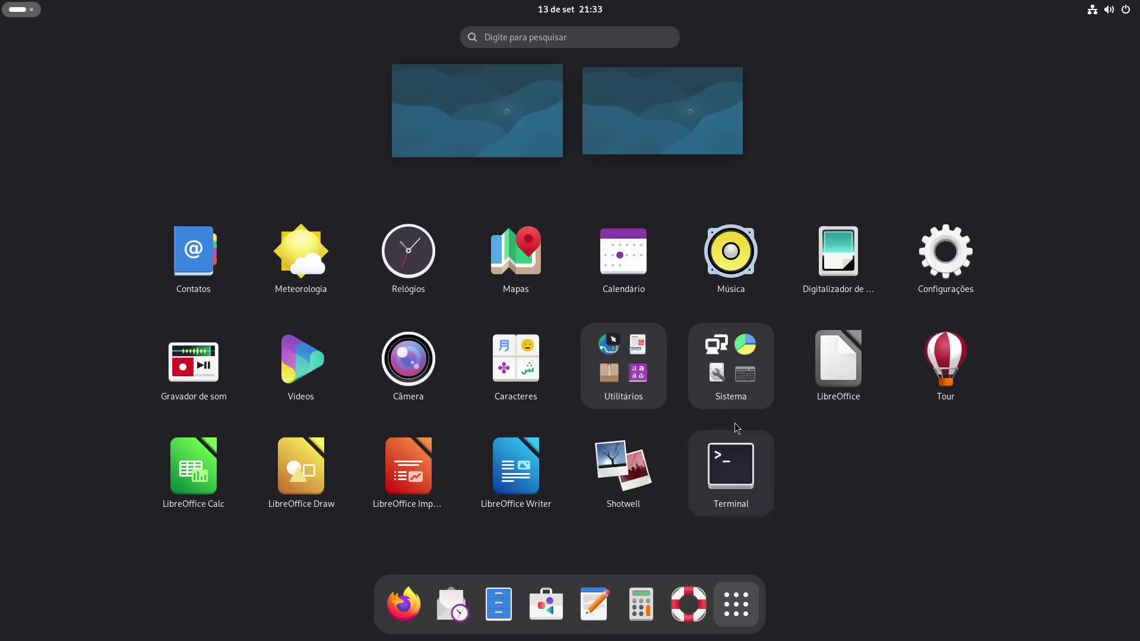
pyautogui.click(727, 351)
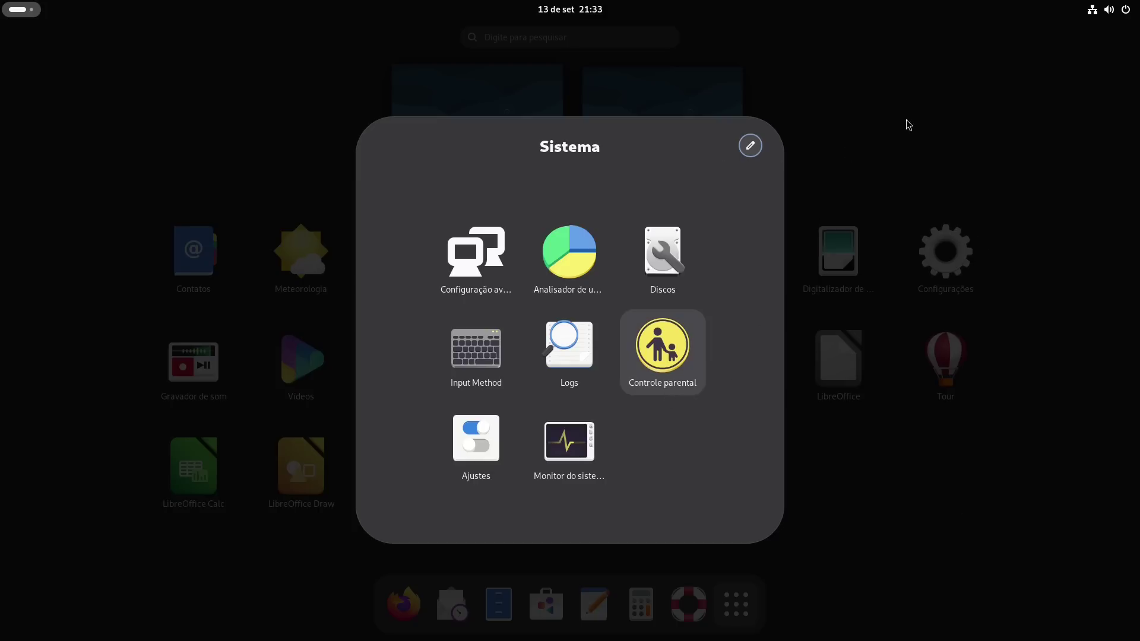
pyautogui.press('Escape')
# Open a terminal, run gnome-shell --version to check the installed GNOME Shell version, and highlight the output.
pyautogui.click(730, 461)
pyautogui.write('gnome-vers')
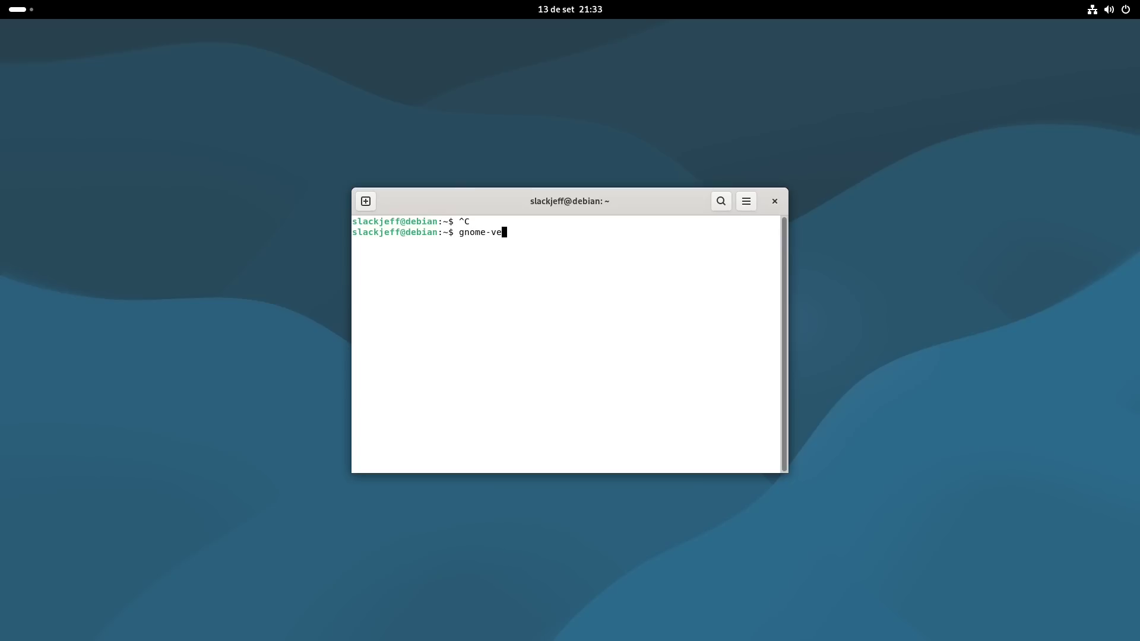
pyautogui.press('BackSpace')
pyautogui.press('BackSpace')
pyautogui.press('BackSpace')
pyautogui.press('BackSpace')
pyautogui.write('shell --verso')
pyautogui.write('on')
pyautogui.press('Return')
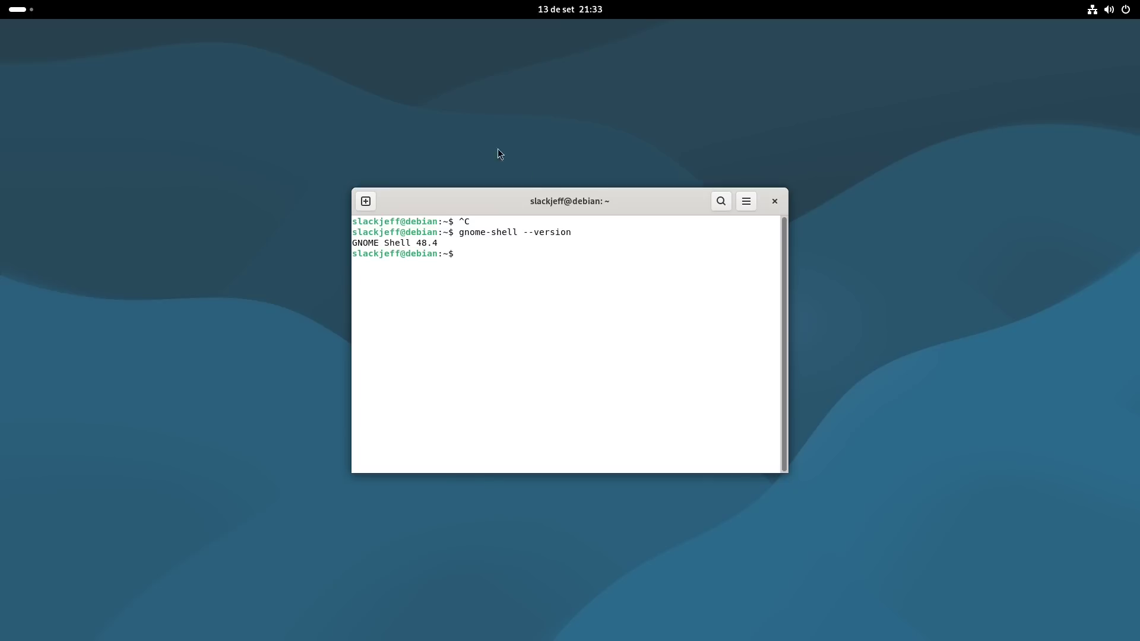
pyautogui.moveTo(403, 245); pyautogui.dragTo(539, 232)
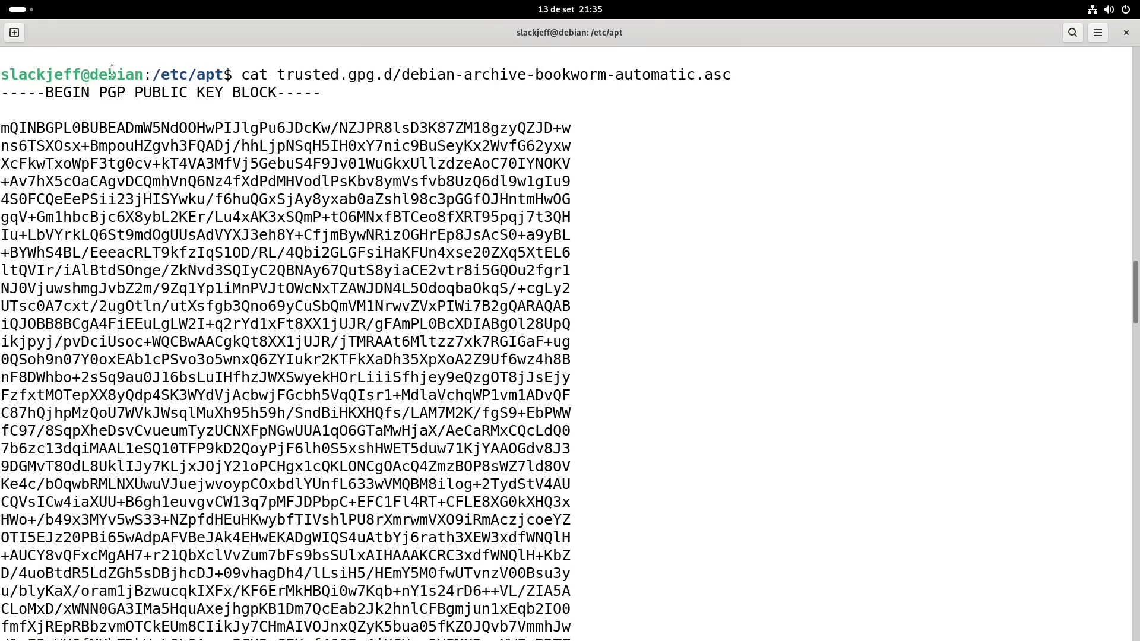
# Highlight the cat command for trusted.gpg.d/debian-archive-bookworm-automatic.asc and look through the PGP public key block below it.
pyautogui.moveTo(111, 70); pyautogui.dragTo(625, 97)
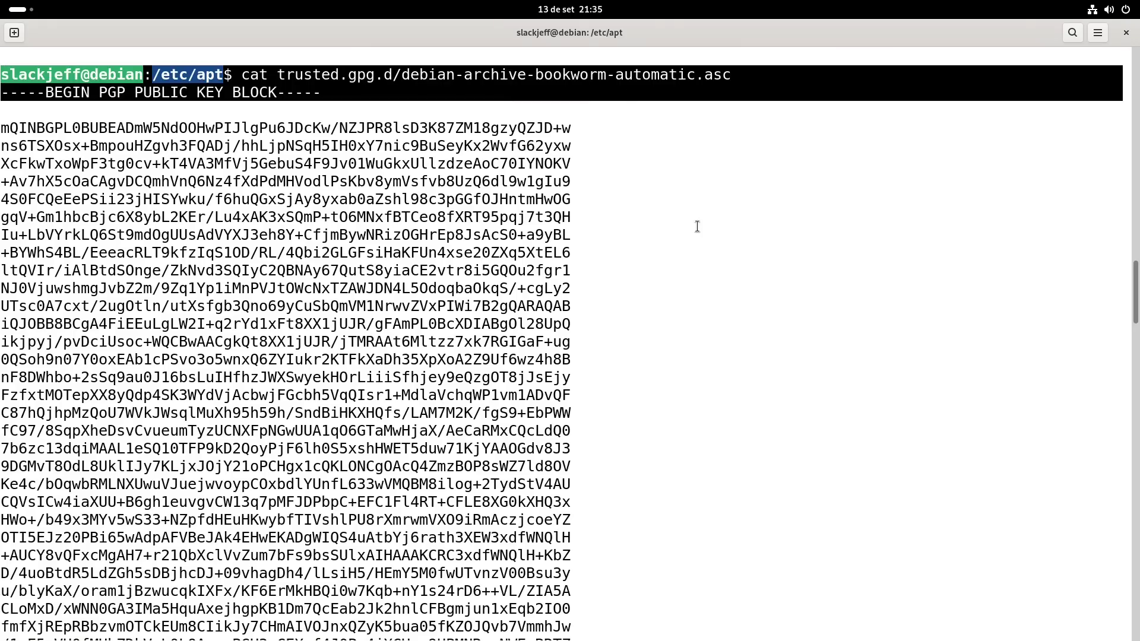
pyautogui.scroll(-20, 255, 180)
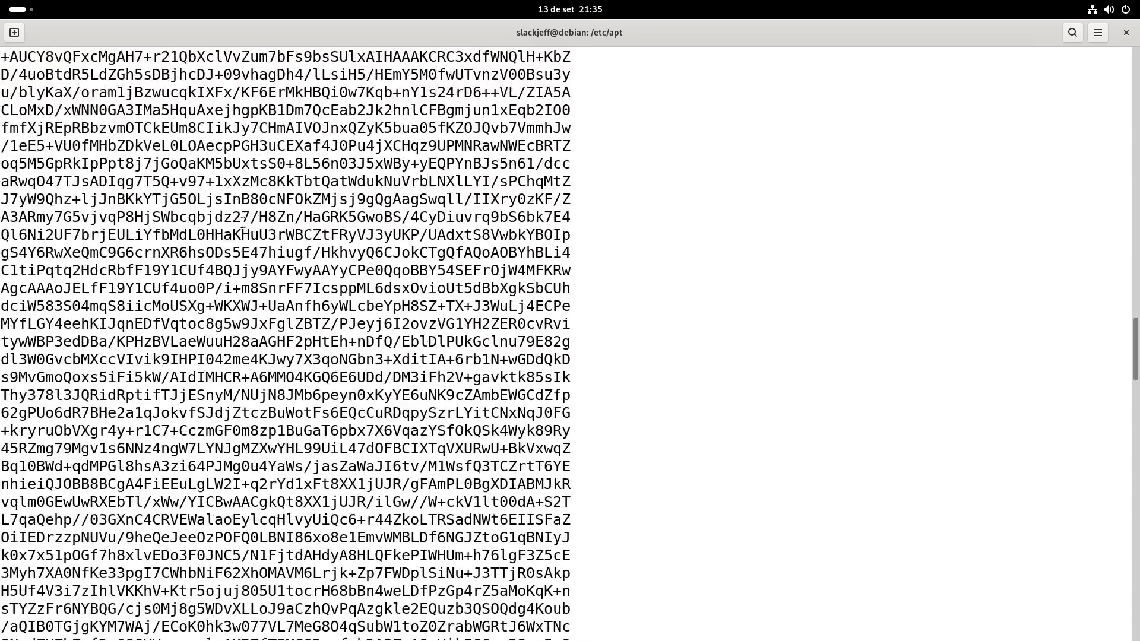
pyautogui.scroll(-15, 331, 266)
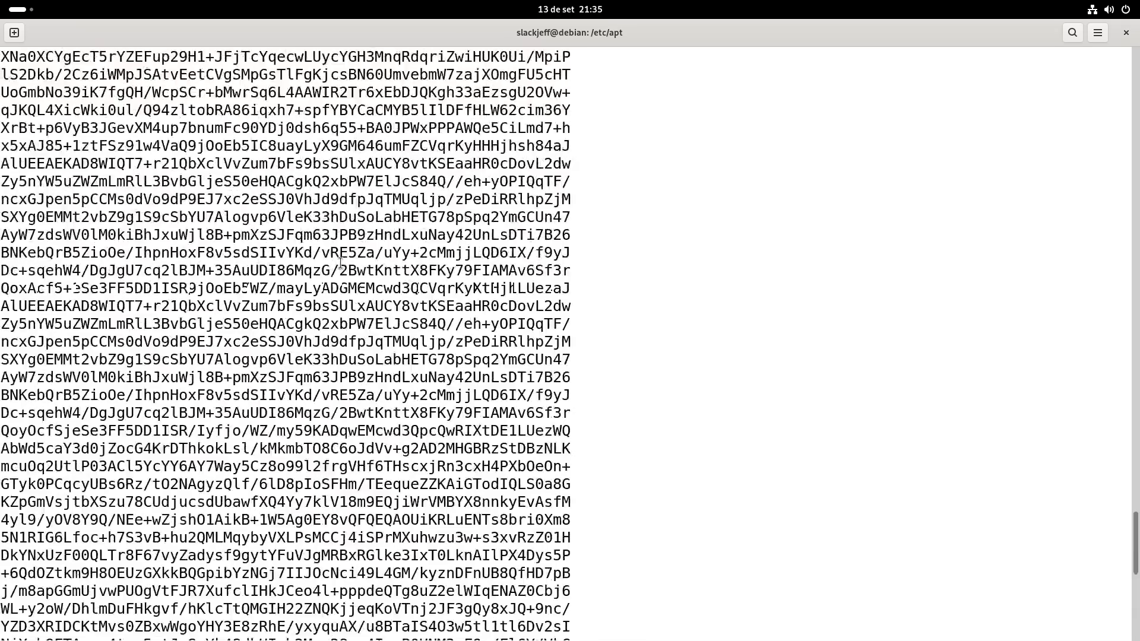